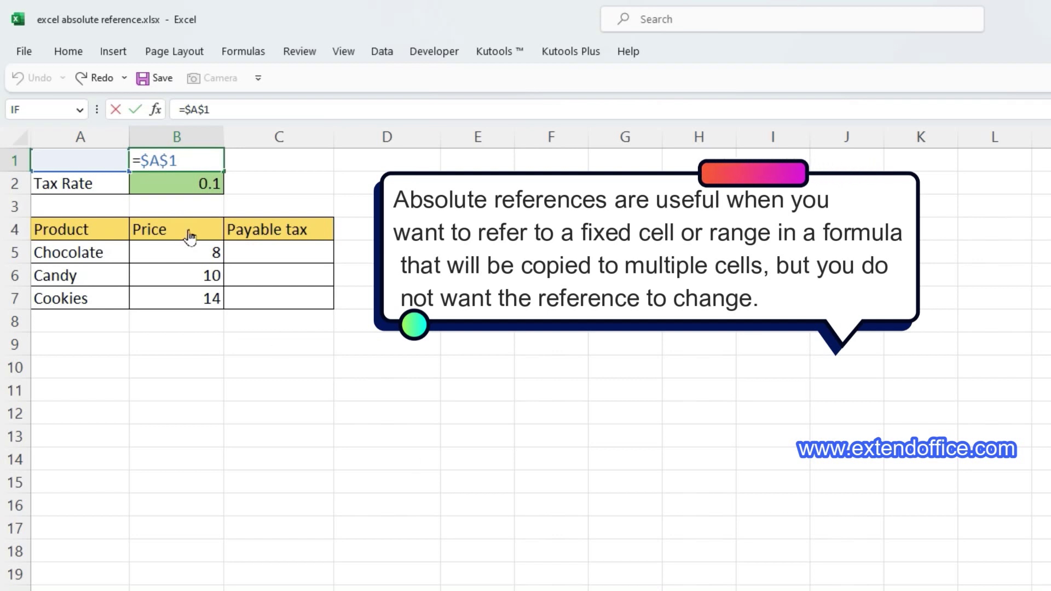
Step: Confirm =$A$1 in B1 so it displays 0
click(253, 247)
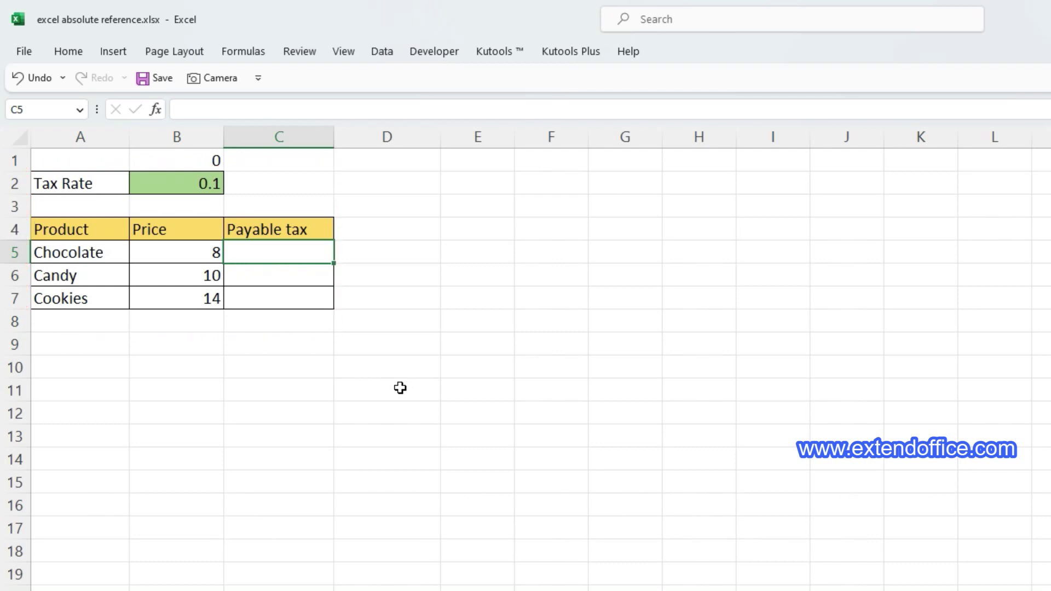
Step: Enter the Chocolate payable tax formula =B5*B2 in C5
text(=)
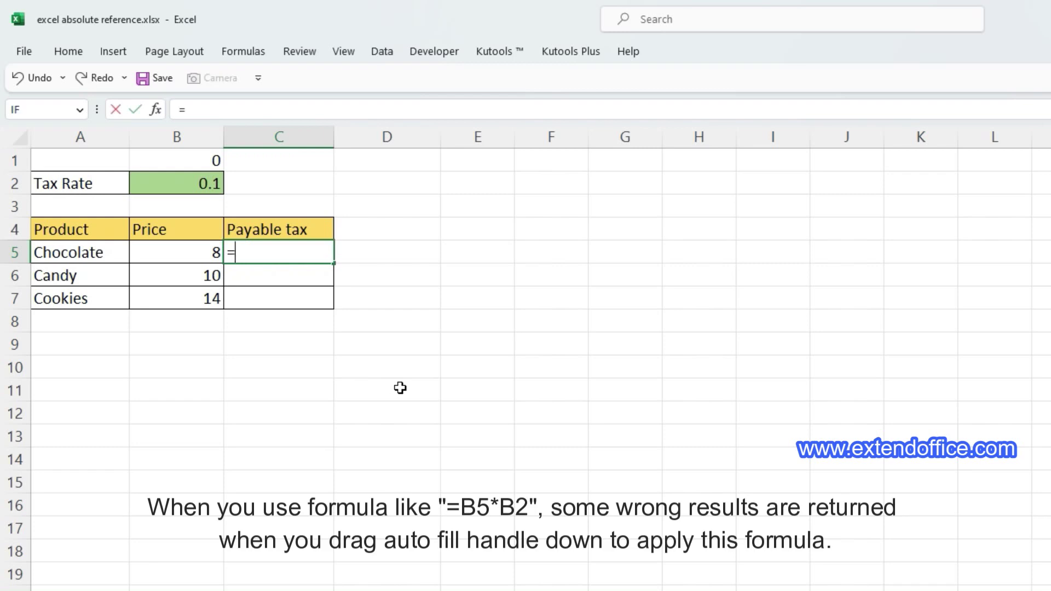
click(195, 254)
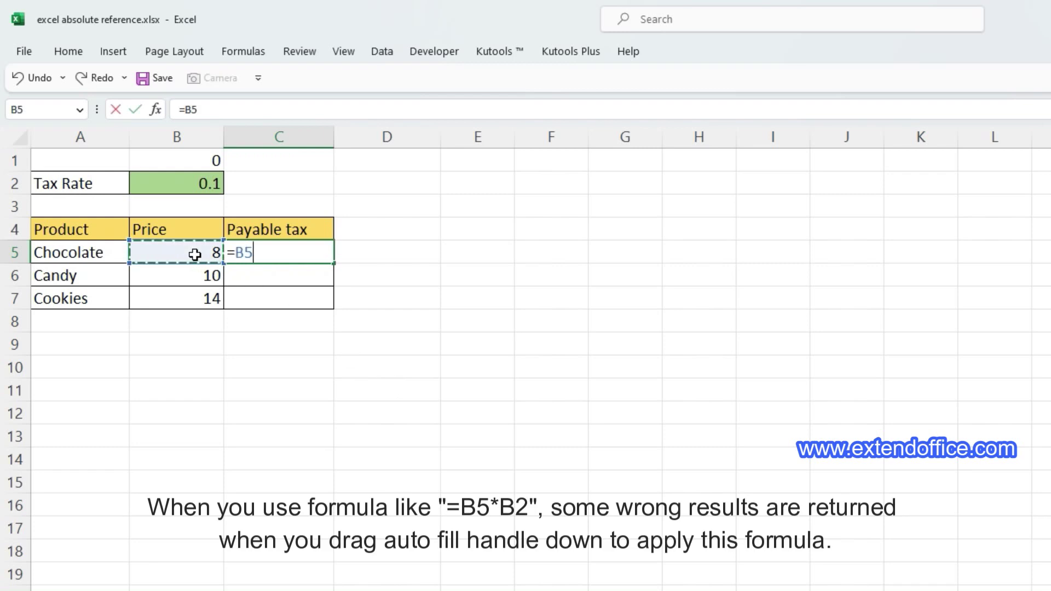
text(*)
click(196, 180)
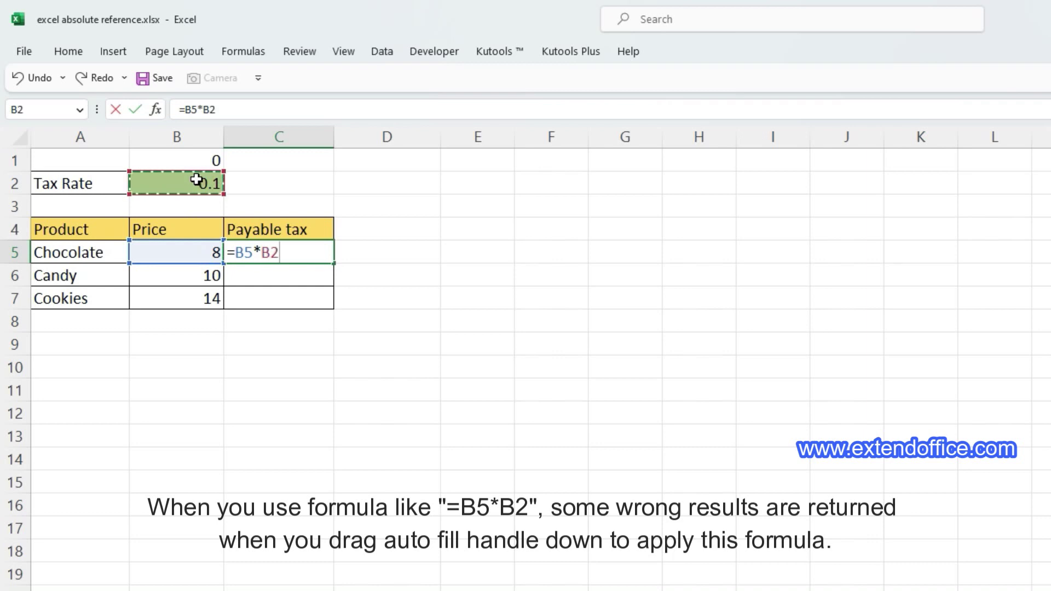
key(Return)
Step: Fill C5's tax formula down to C7 and check C6 and C7, showing 0 and #VALUE!
click(323, 253)
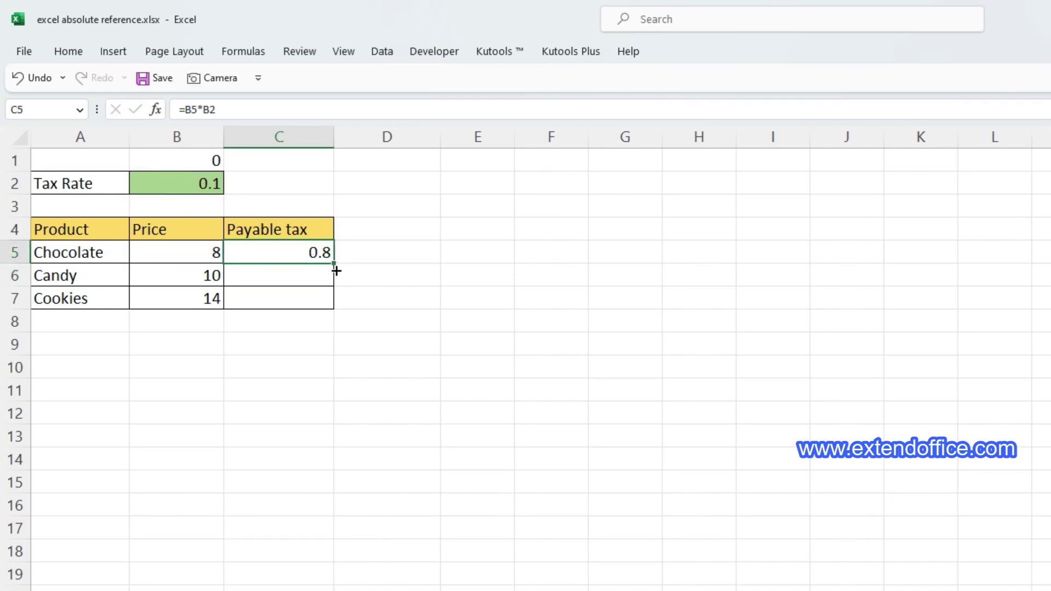
drag(336, 270, 335, 304)
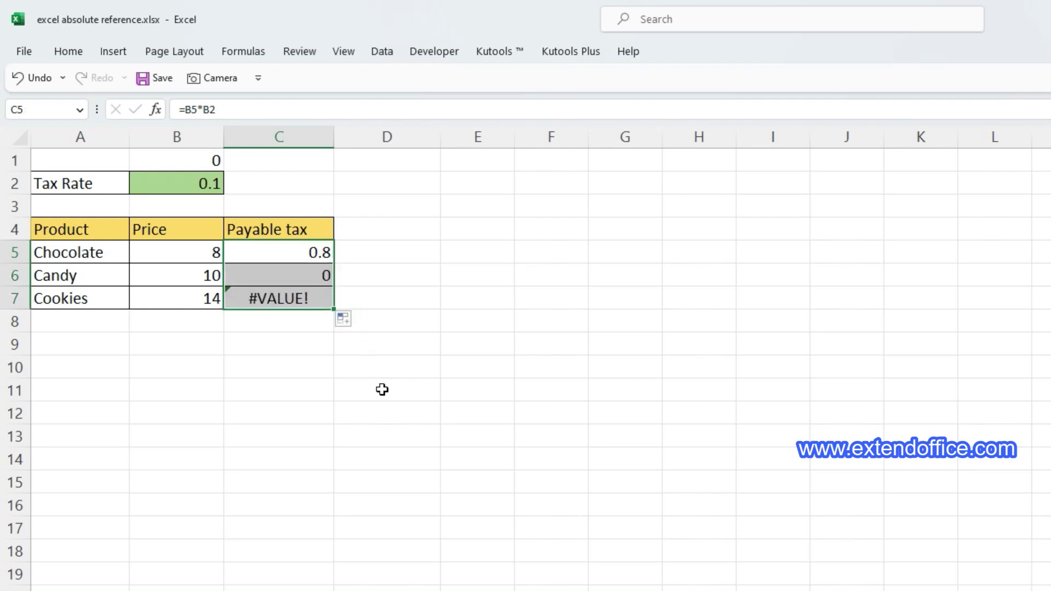
click(304, 276)
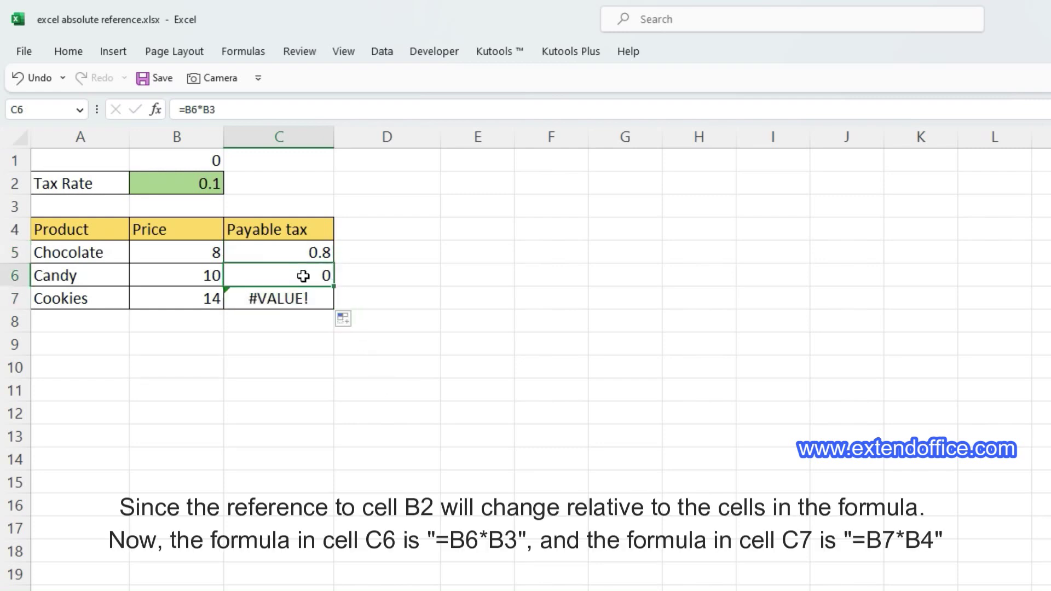
click(321, 300)
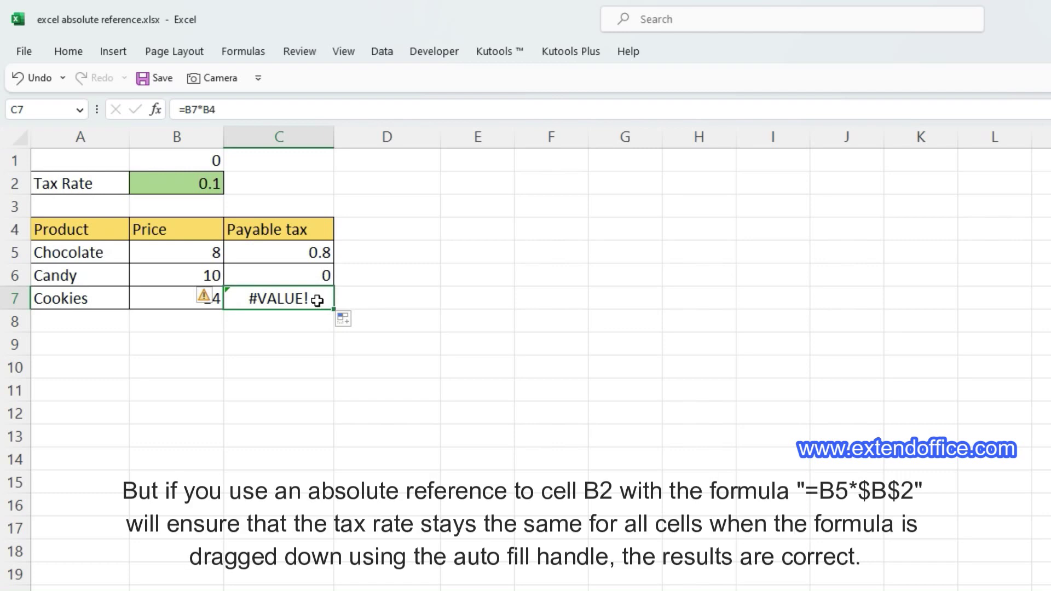
Step: Change C5 to =B5*$B$2 and fill the corrected formula down to C7
click(322, 252)
click(217, 110)
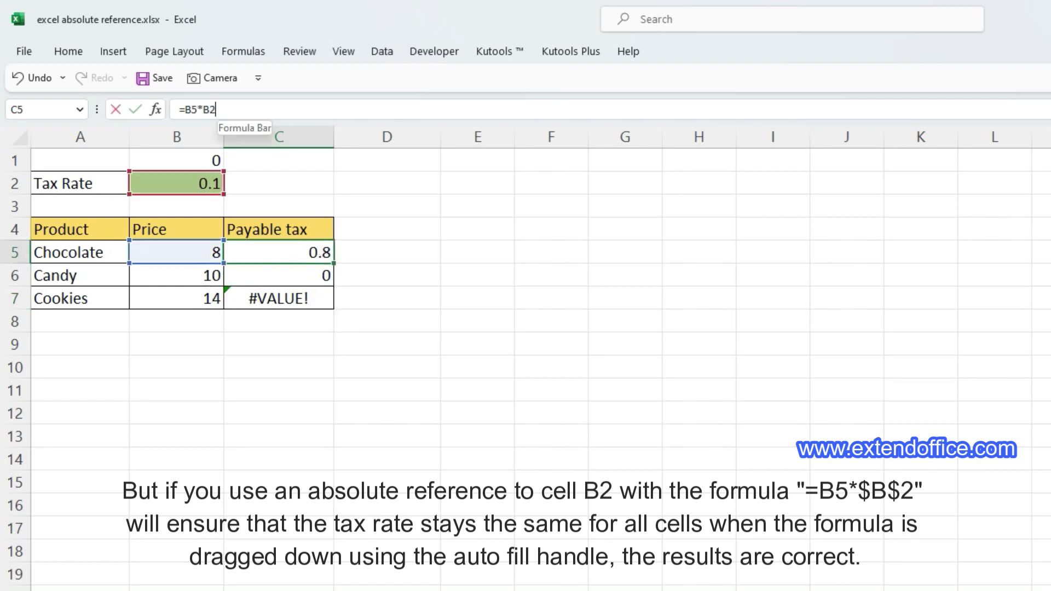
key(F4)
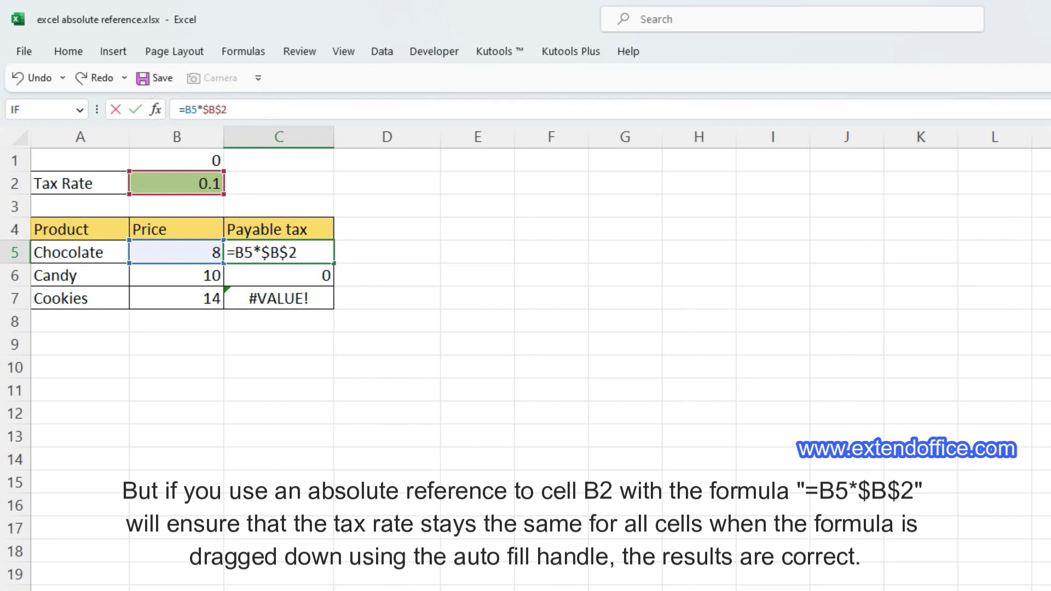
key(ctrl+Return)
drag(334, 264, 333, 304)
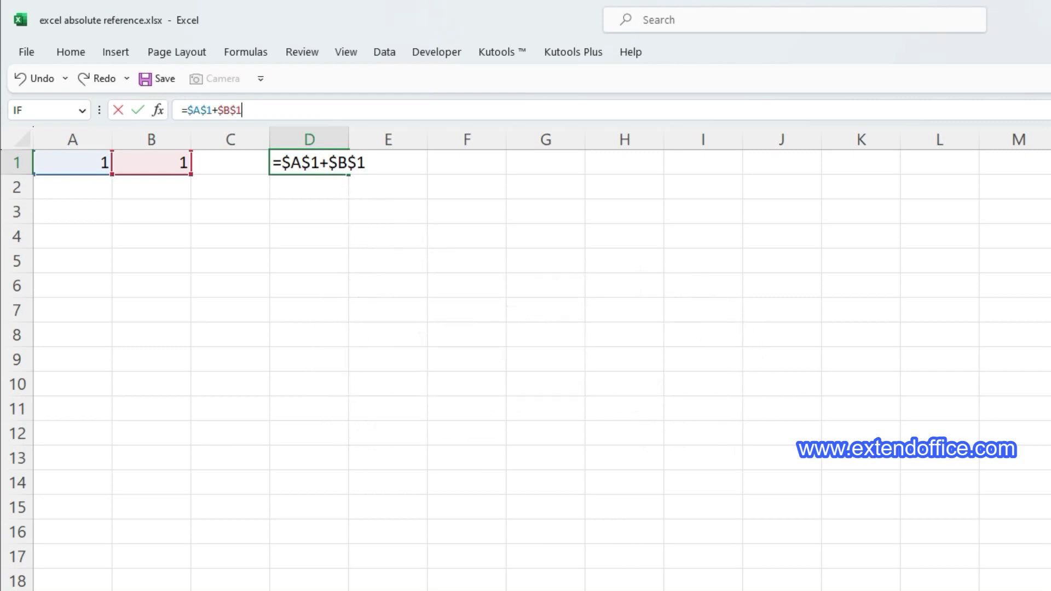
Step: Cycle D1's $A$1 reference through A$1, $A1 and relative A1
key(Home)
key(Right)
key(shift+Right)
key(shift+Right)
key(shift+Right)
key(shift+Right)
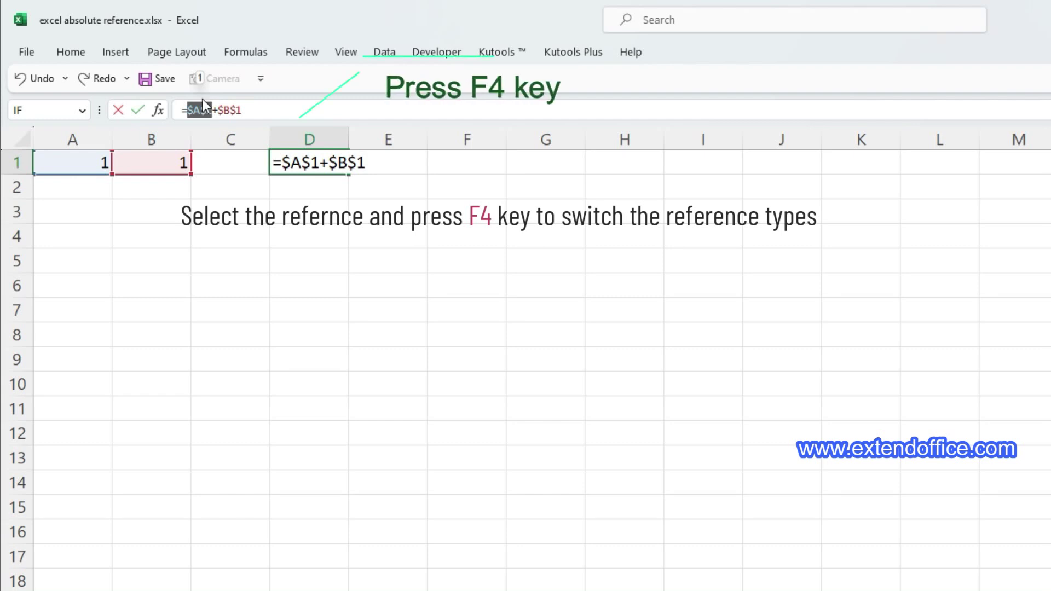
key(F4)
key(F4)
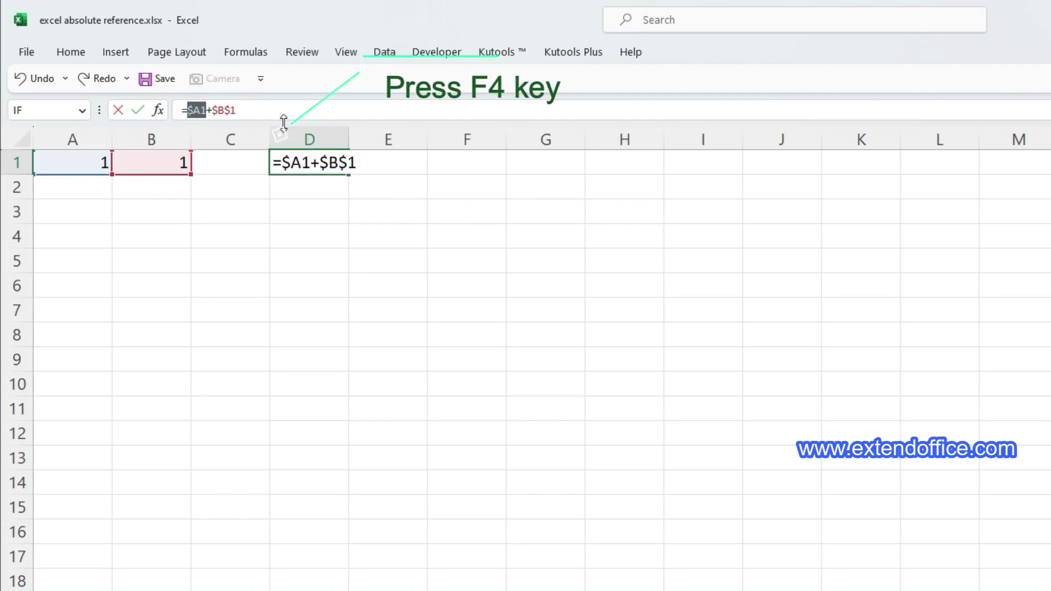
key(F4)
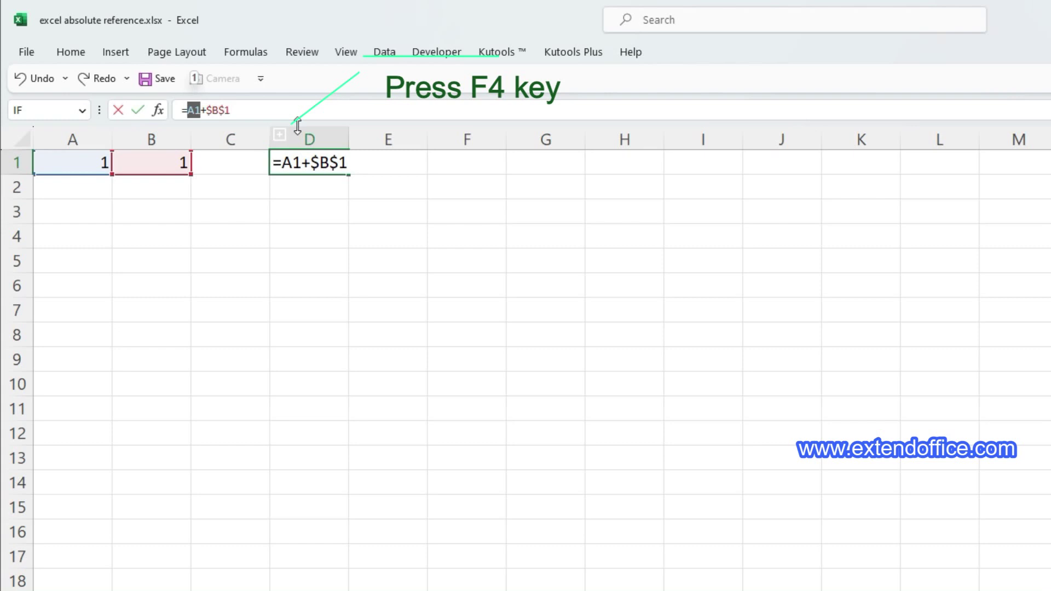
key(F4)
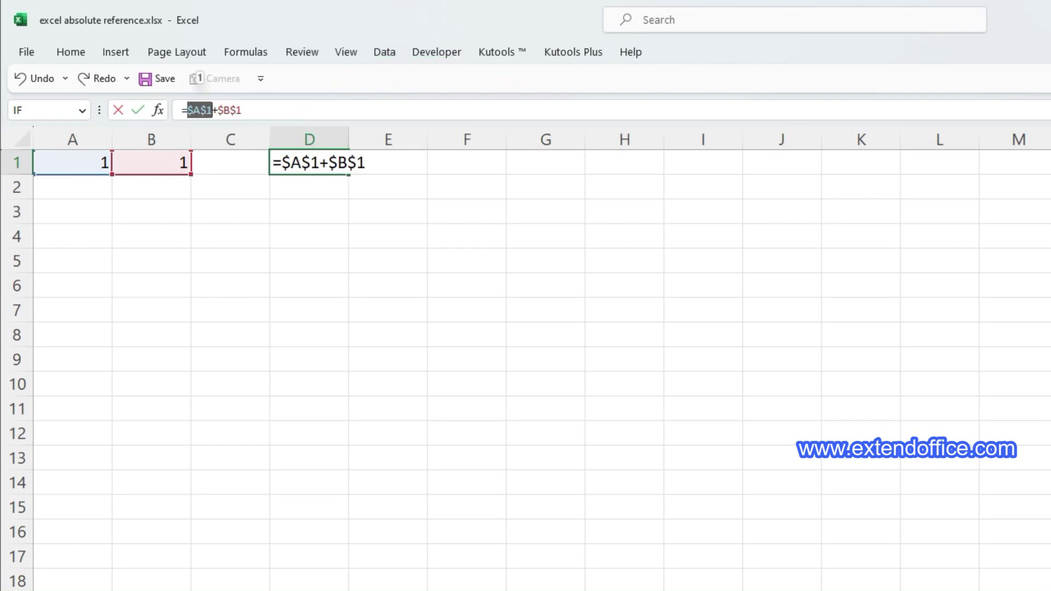
Step: Cycle all references in the whole D1 formula until it reads =A1+B1
key(Right)
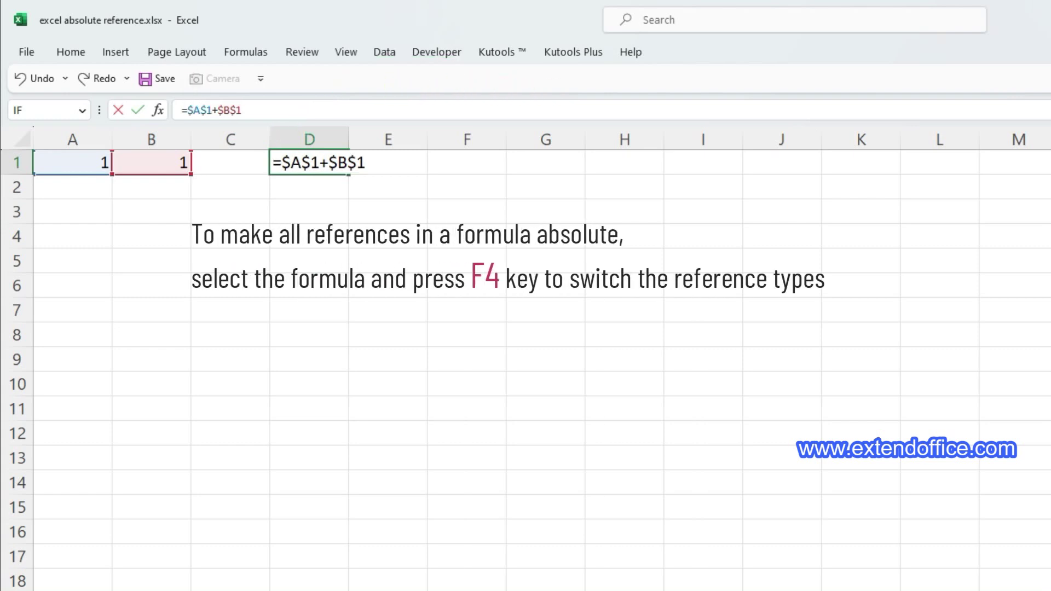
key(shift+Left)
key(shift+Left)
key(shift+Left)
key(shift+Left)
key(shift+Left)
key(shift+Left)
key(shift+Left)
key(shift+Left)
key(shift+Left)
key(shift+Left)
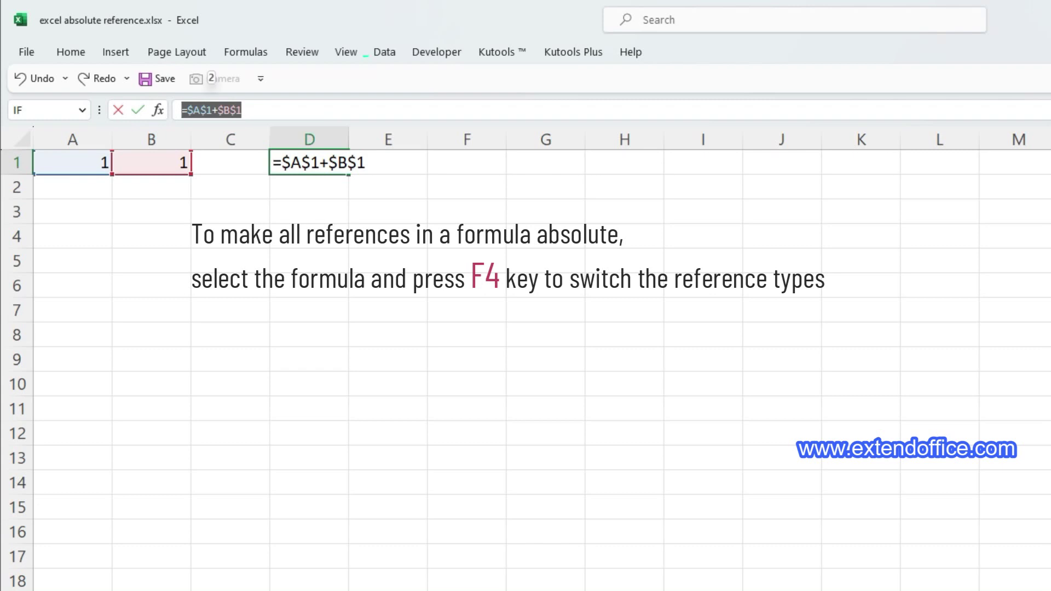
key(F4)
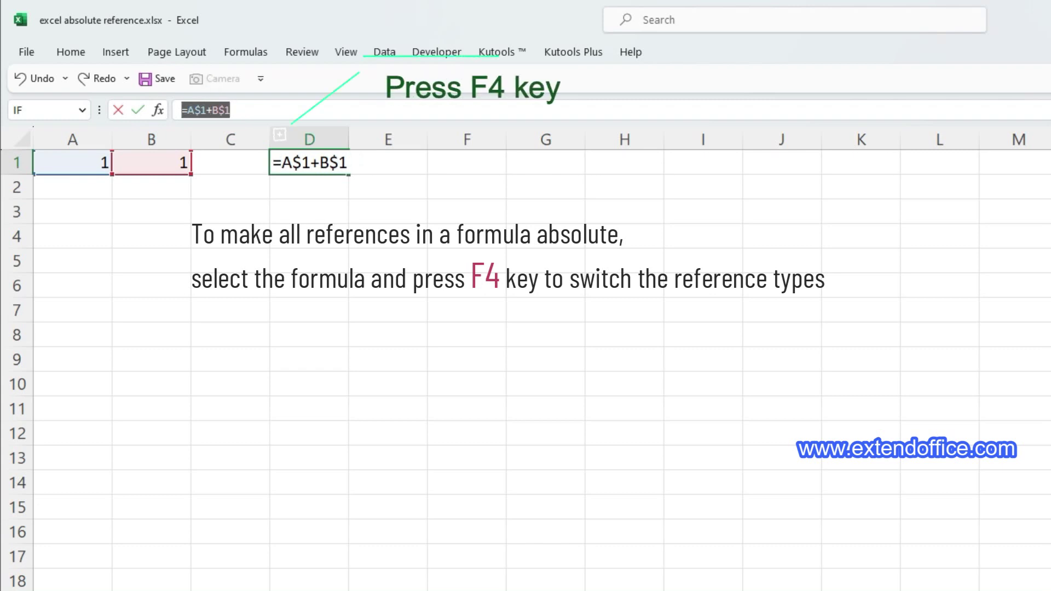
key(F4)
key(F4)
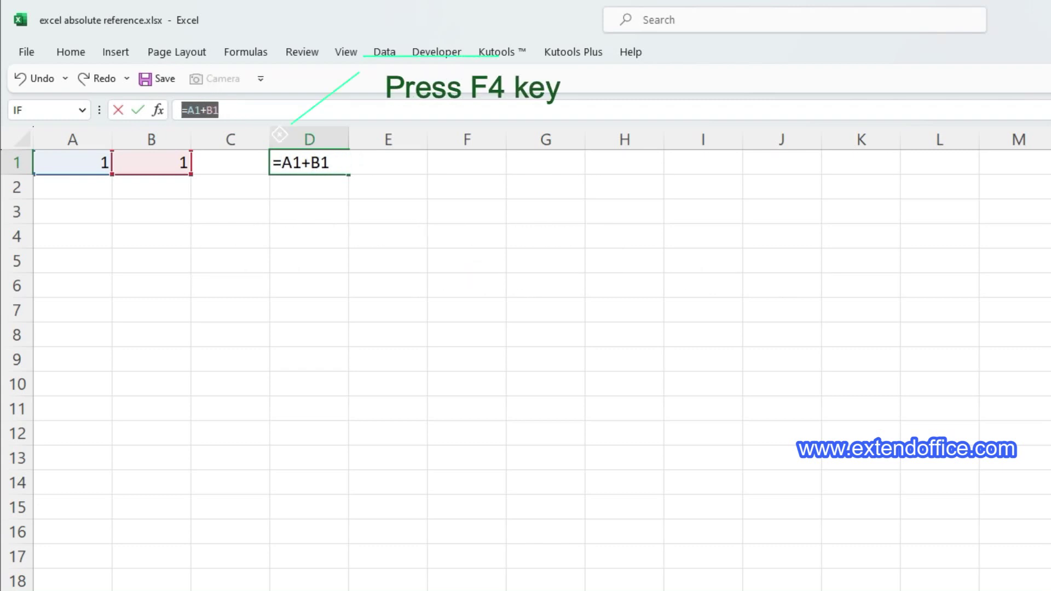
key(F4)
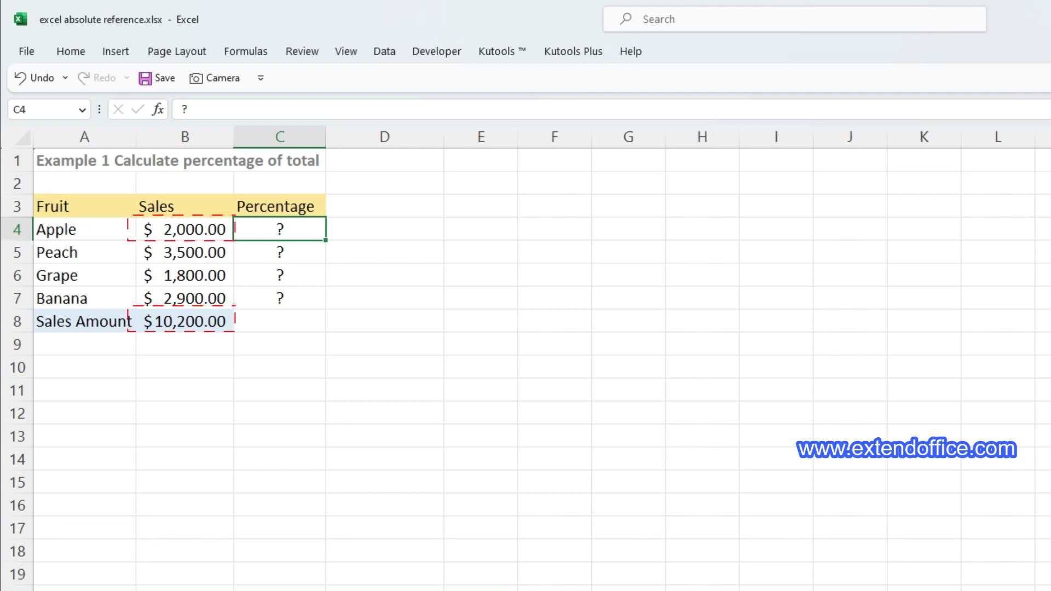
Step: Enter =B4/B8 in C4, giving 20% for Apple
text(=)
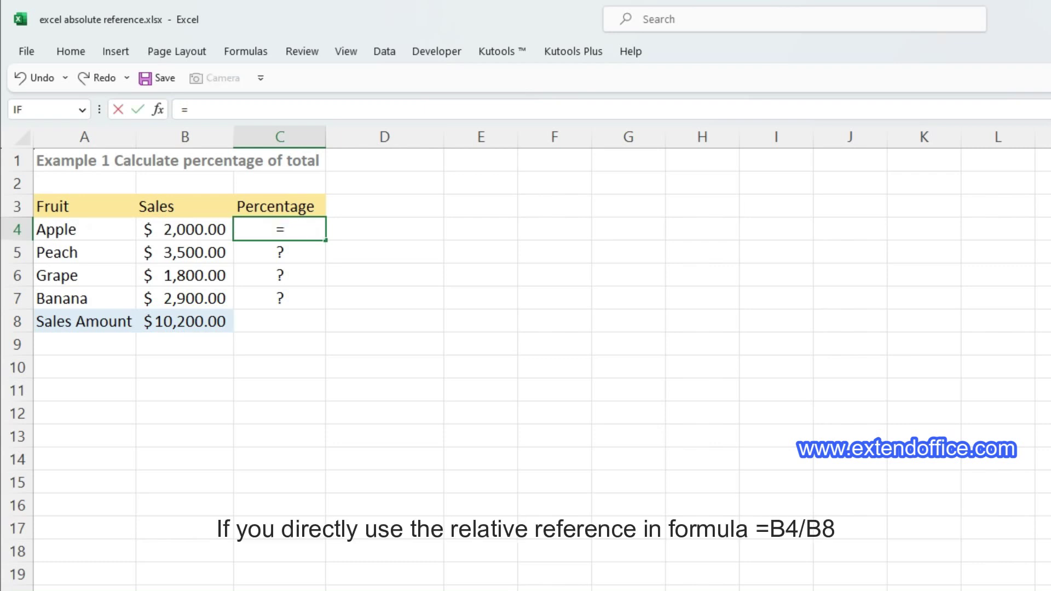
click(217, 237)
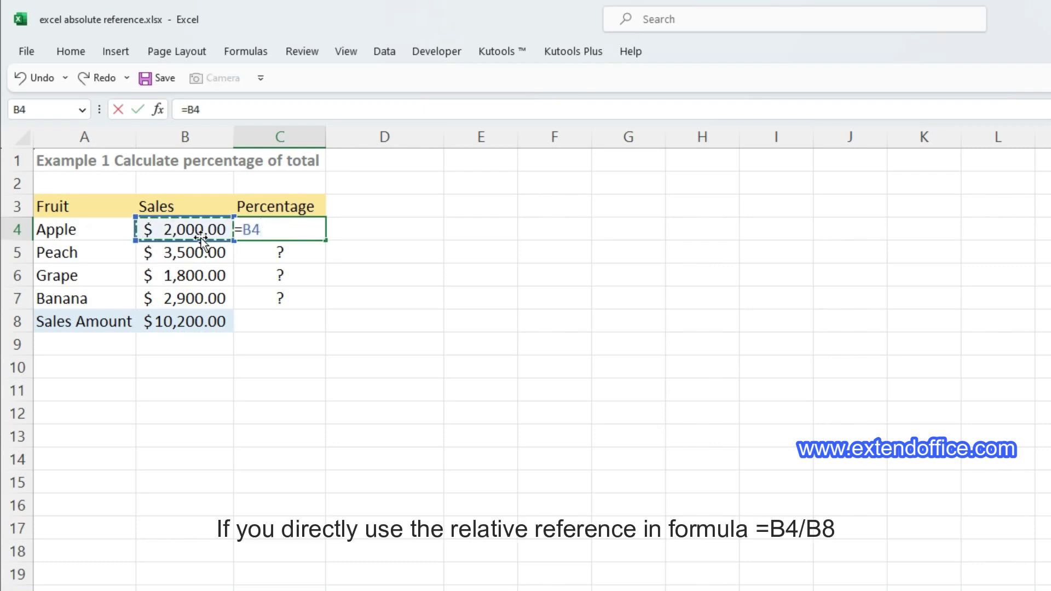
text(/)
click(189, 321)
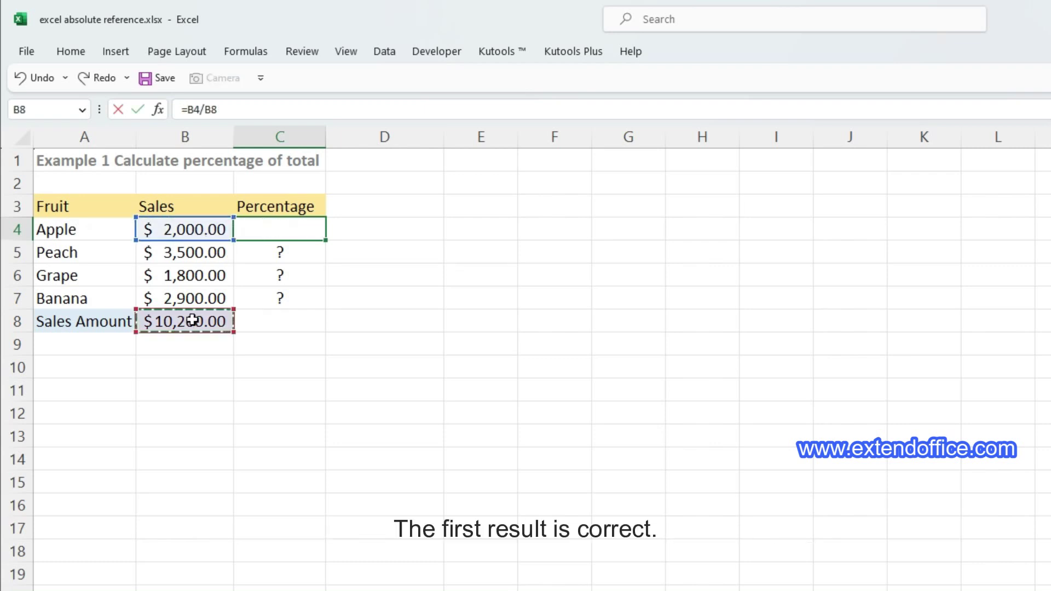
key(Return)
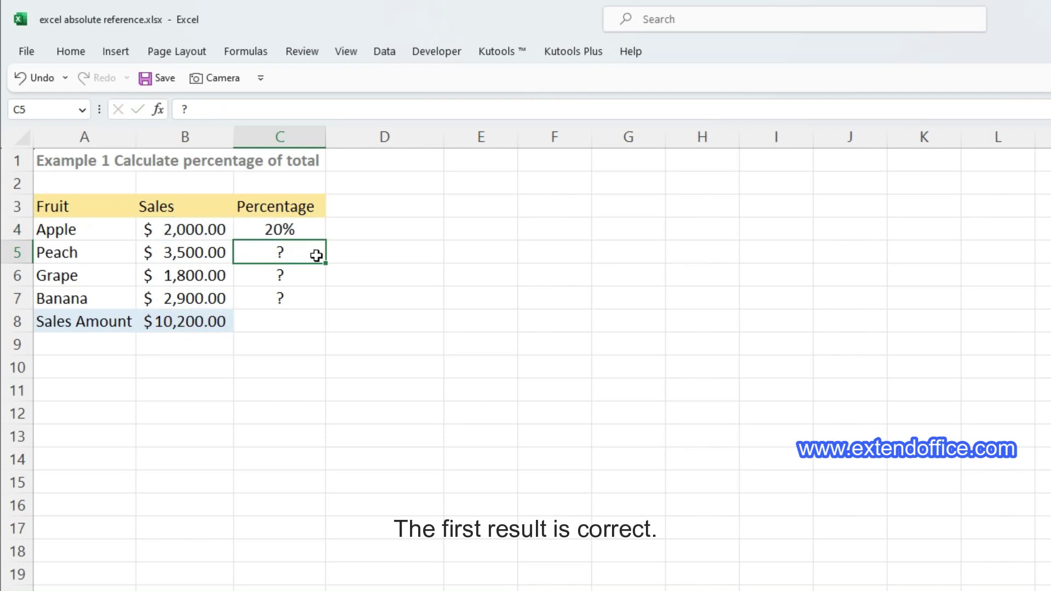
Step: Fill C4's formula down to C7 and check C5:C7, which show #DIV/0! errors
click(322, 225)
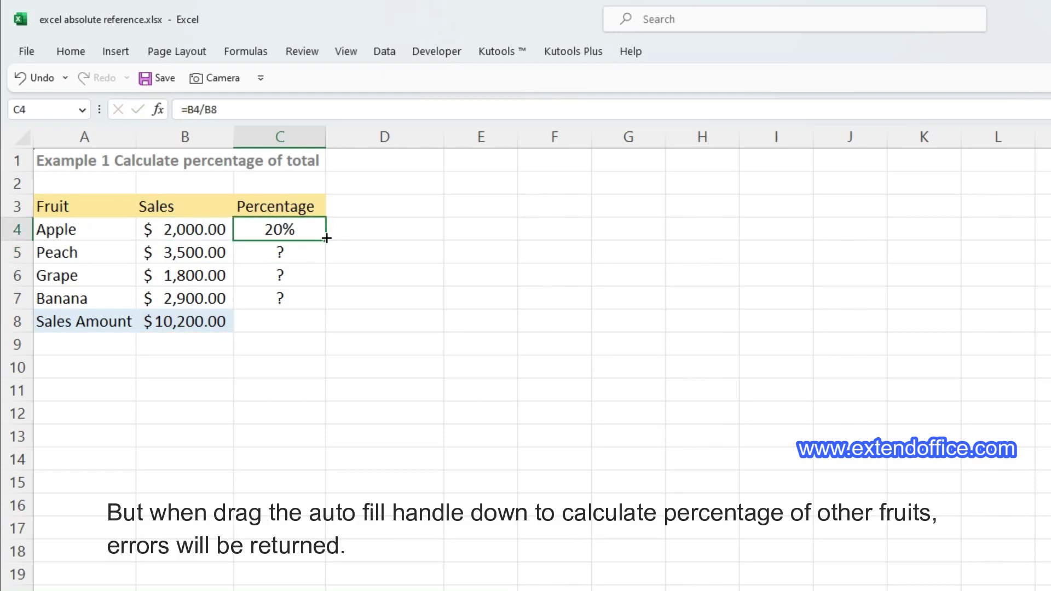
drag(326, 242, 315, 308)
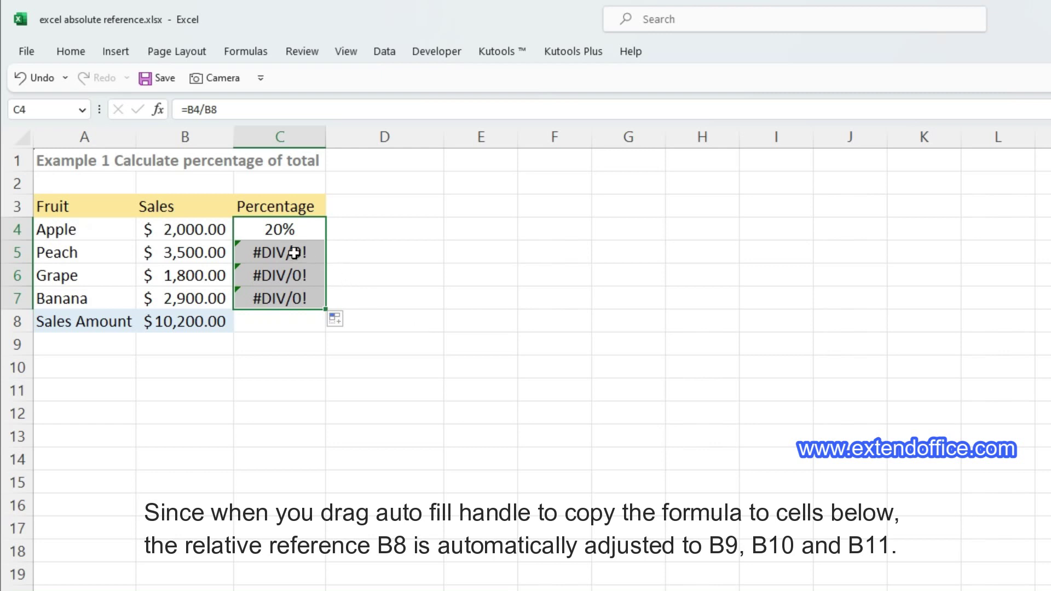
click(294, 252)
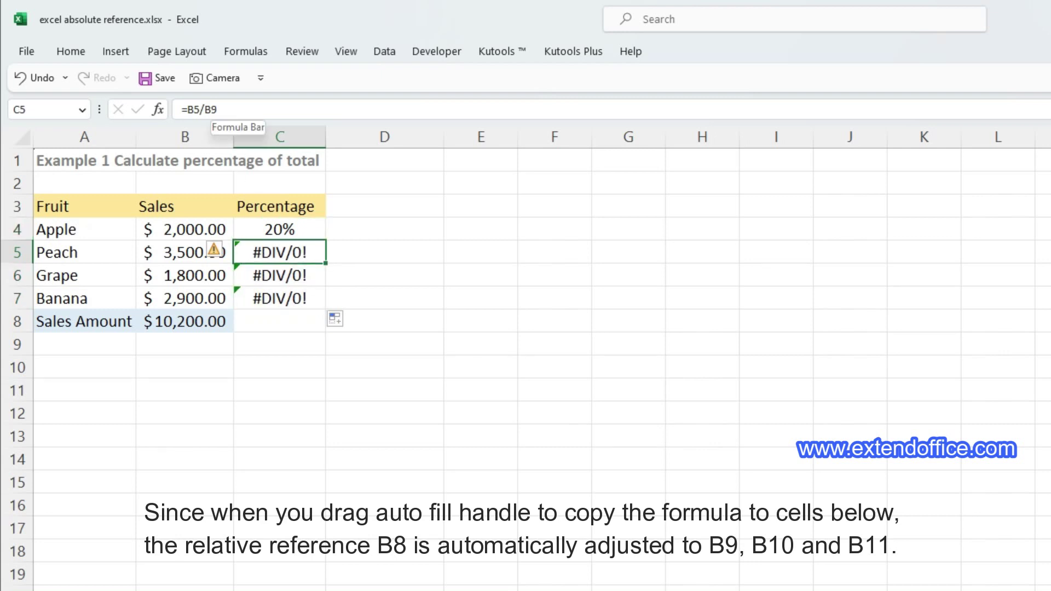
click(300, 275)
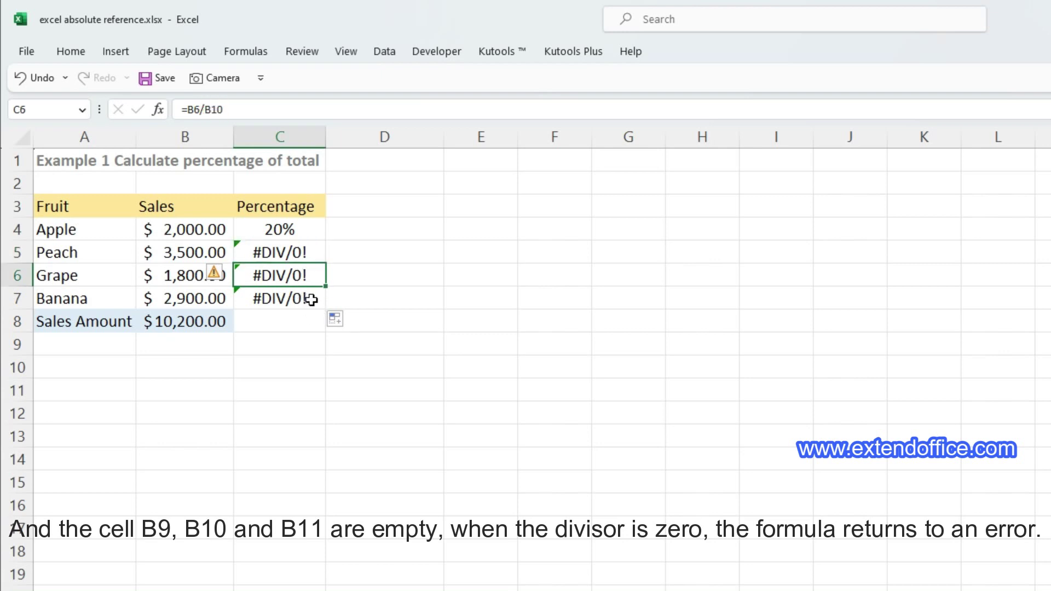
click(311, 299)
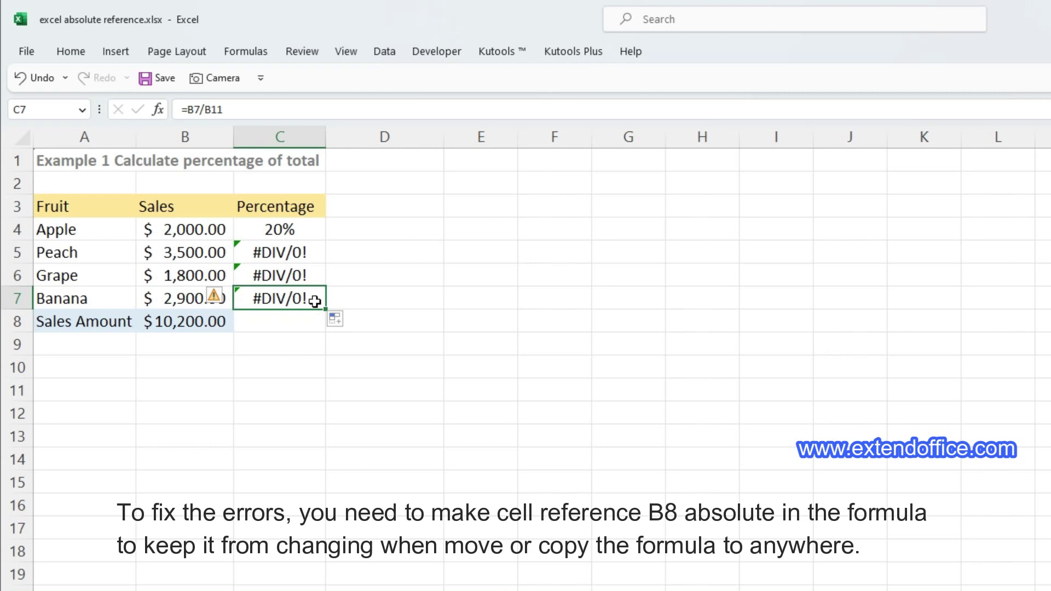
Step: Change C4 to =B4/$B$8 and fill it down to C7, giving 34%, 18% and 28%
click(283, 232)
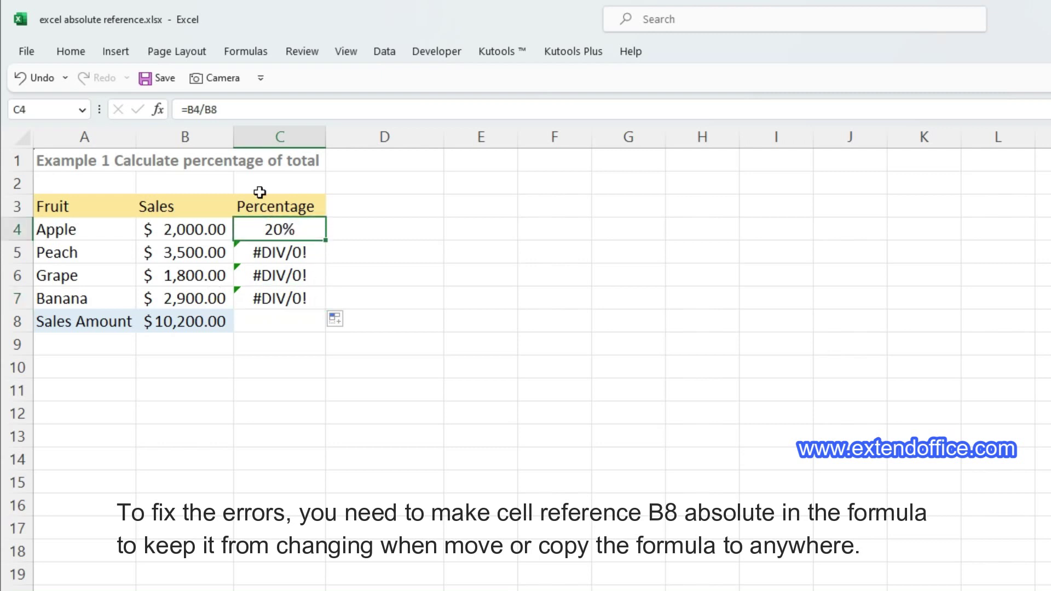
click(219, 109)
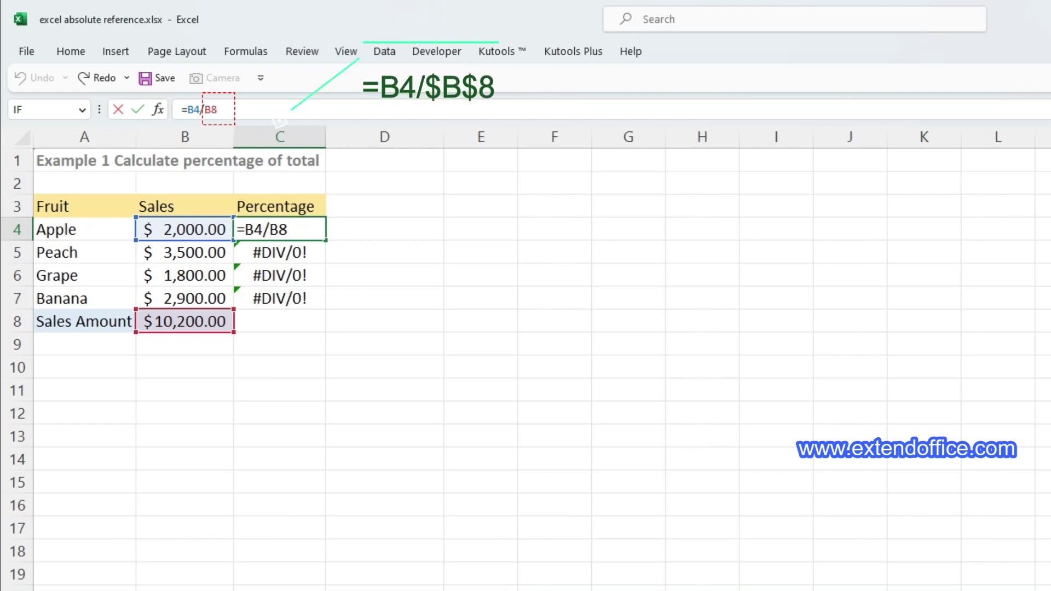
key(F4)
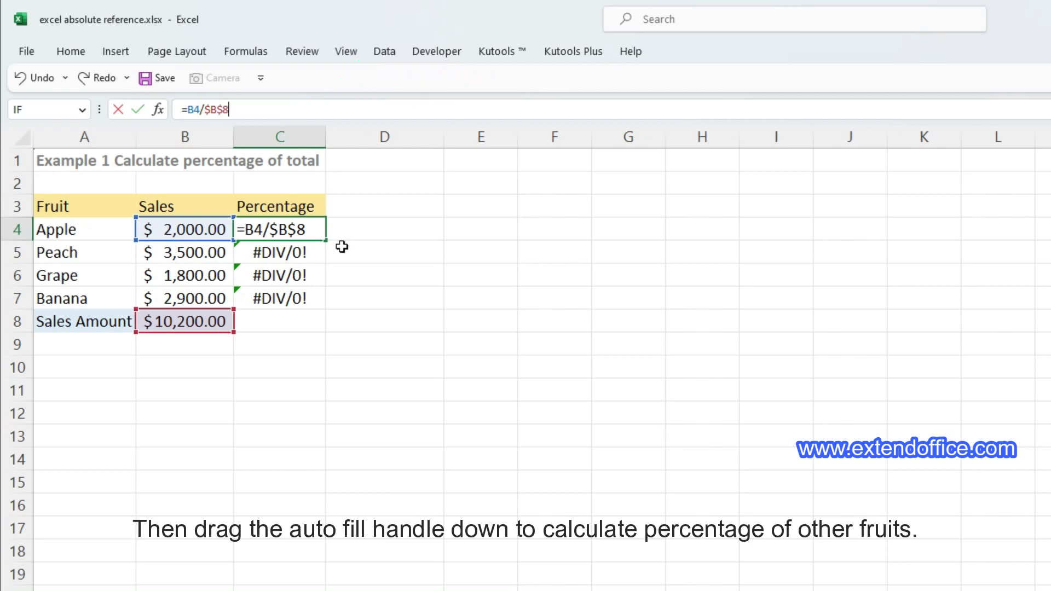
key(ctrl+Return)
drag(329, 240, 328, 307)
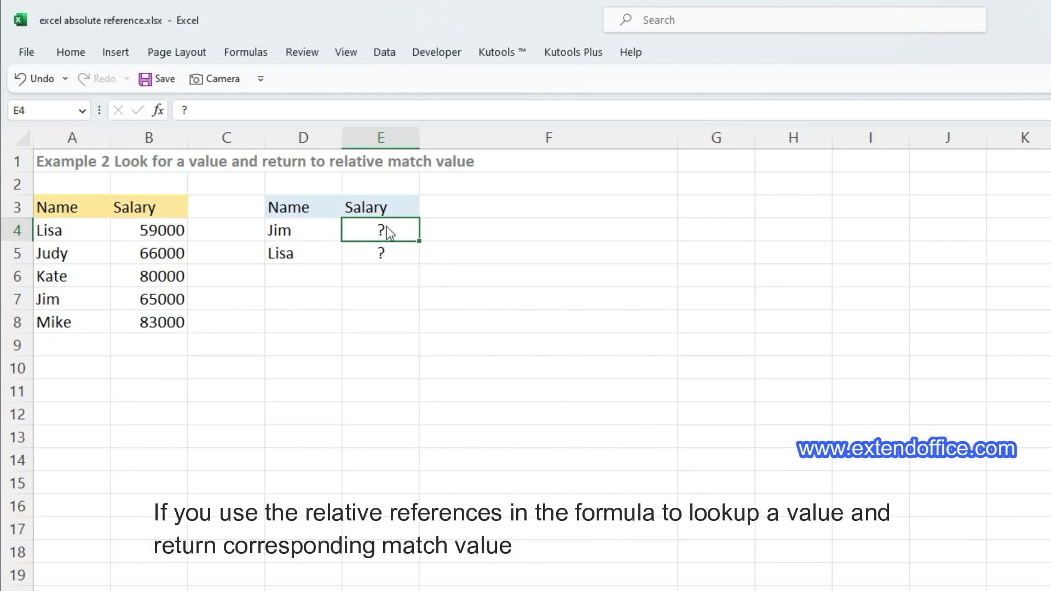
Step: Enter =VLOOKUP(D4,A4:B8,2,FALSE) in E4, returning 65000 for Jim
text(=VLOOK)
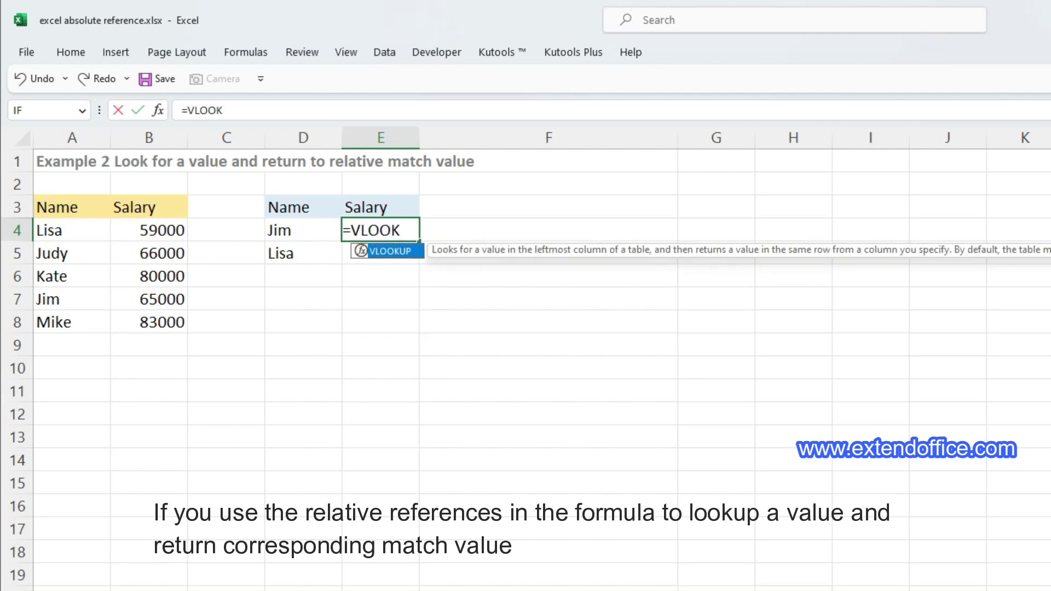
text(UP()
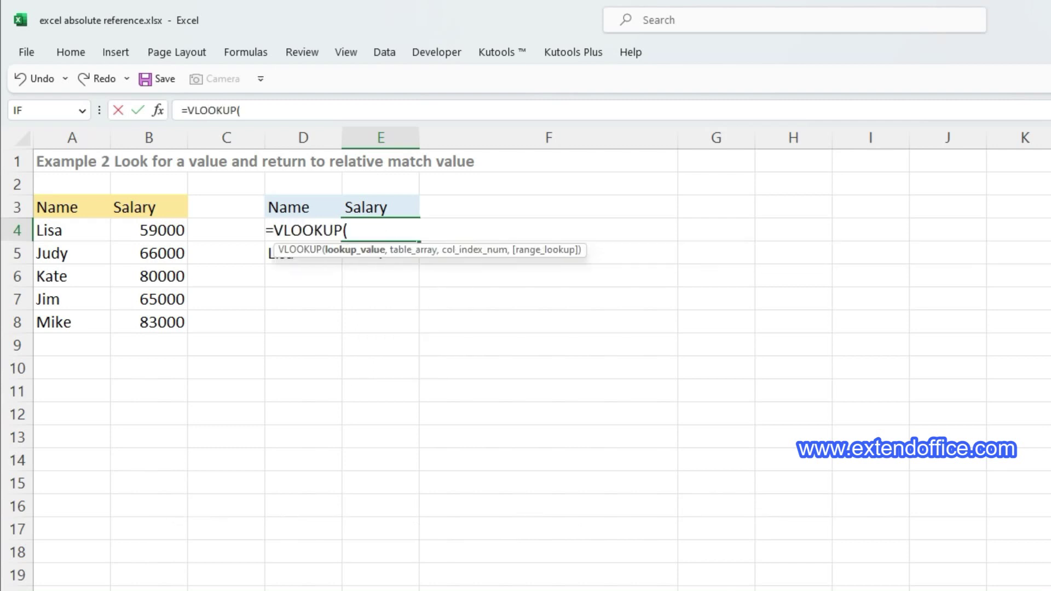
text(D4,)
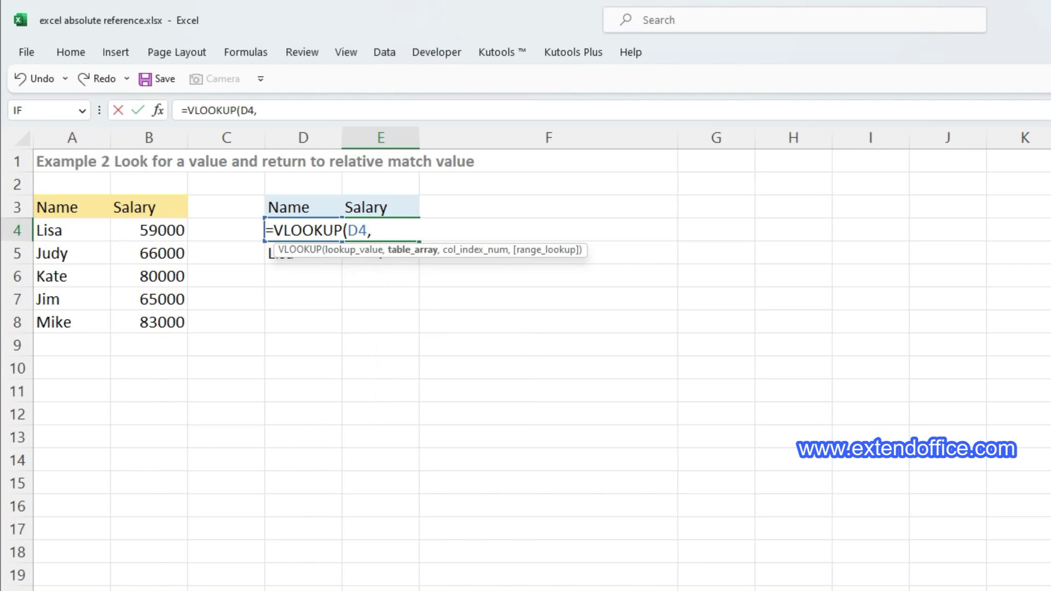
drag(101, 232, 158, 317)
text(,2)
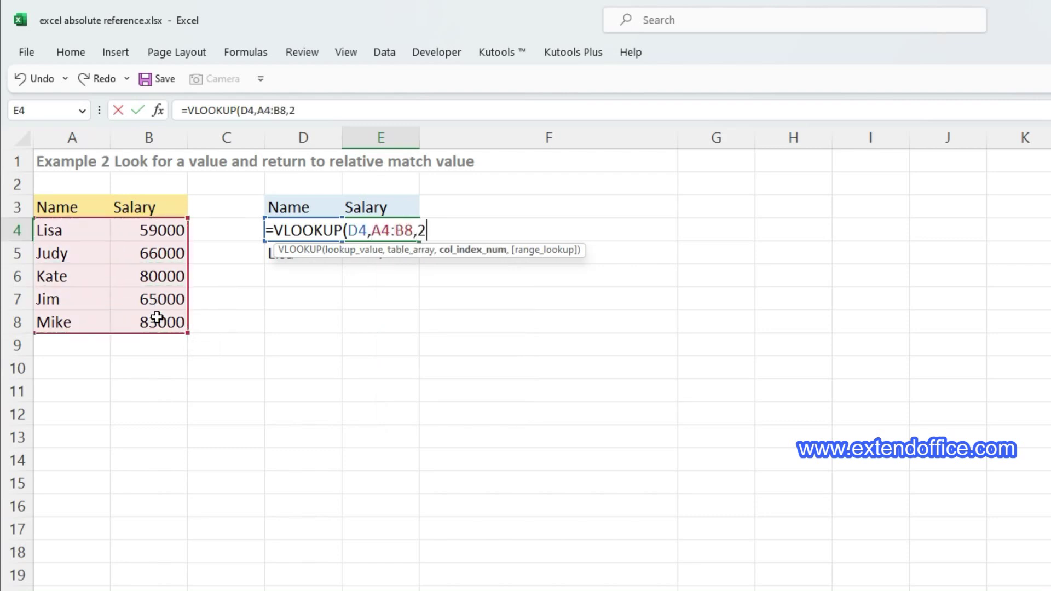
text(,)
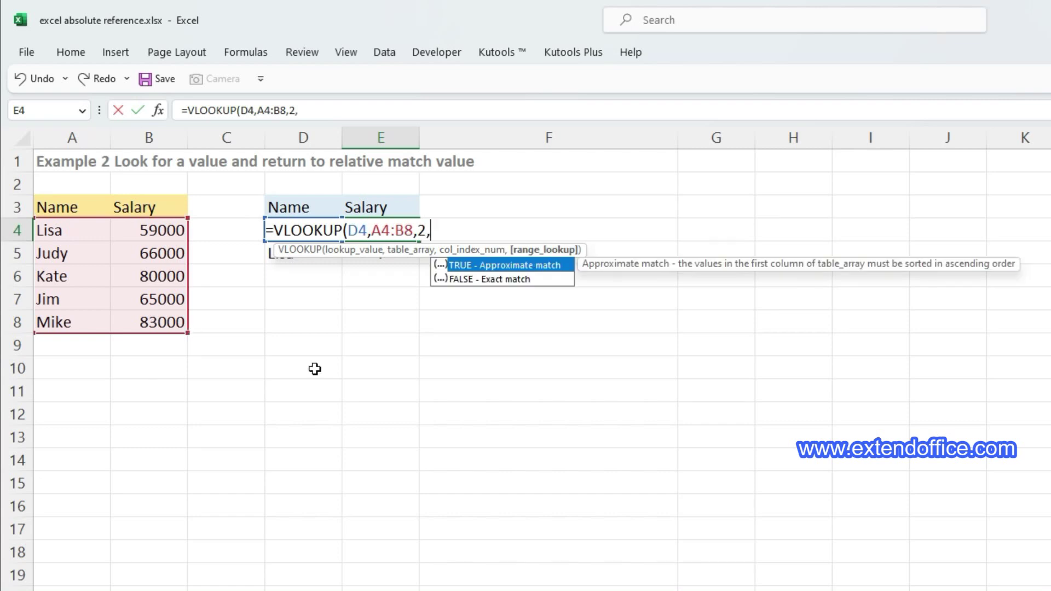
double_click(440, 279)
text())
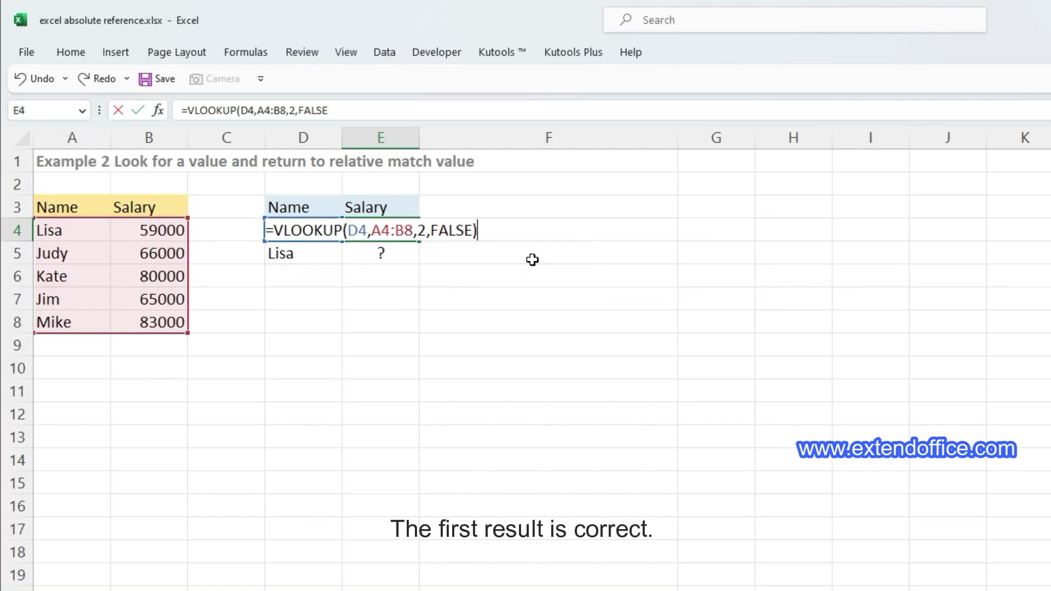
key(Return)
click(405, 230)
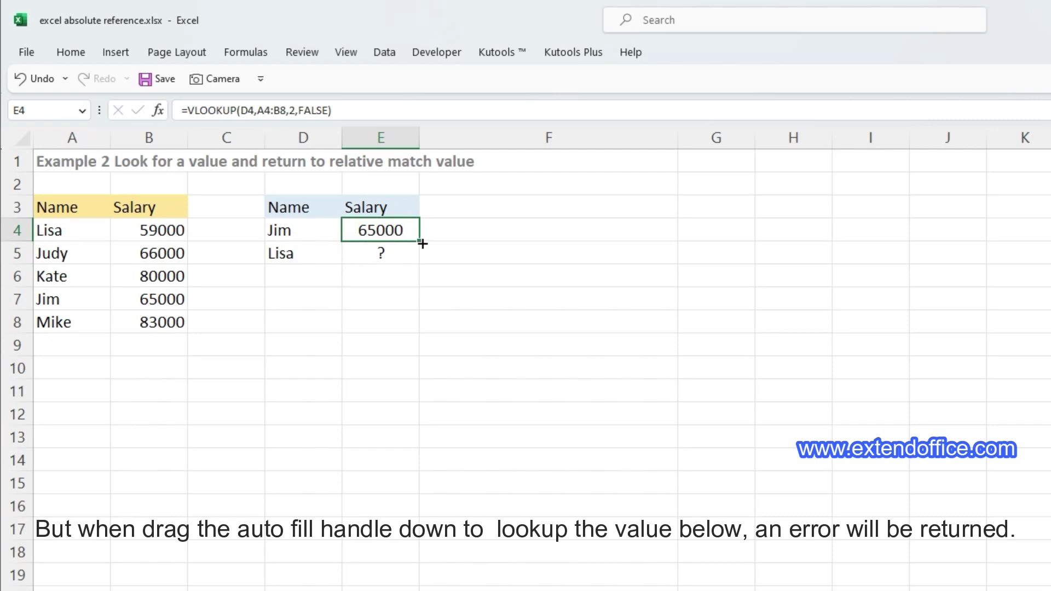
Step: Copy E4's lookup to E5 and highlight its shifted A5:B9 range causing #N/A
drag(420, 253, 421, 262)
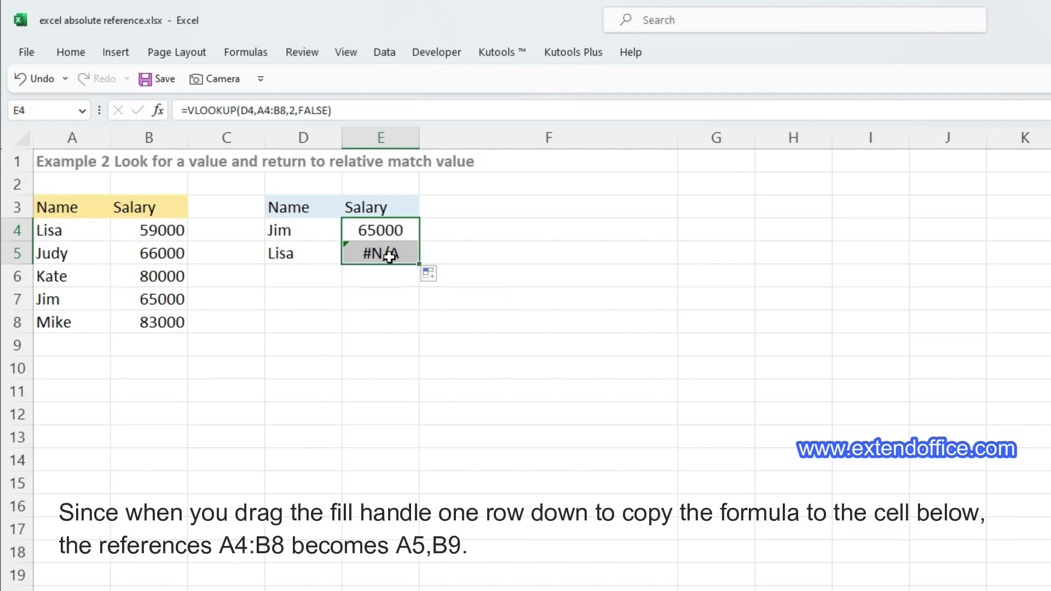
click(389, 256)
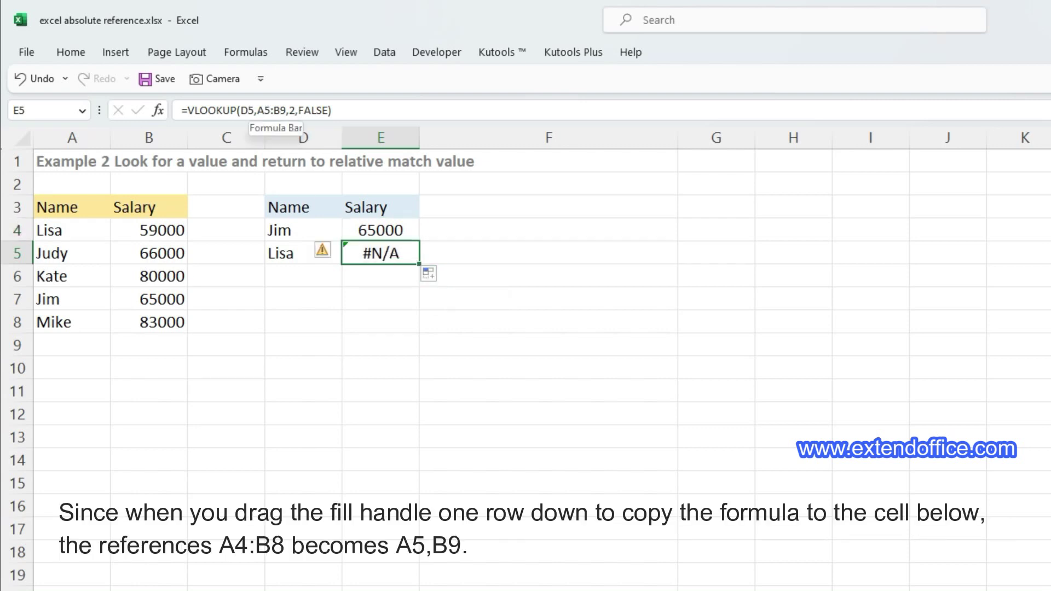
drag(257, 110, 286, 110)
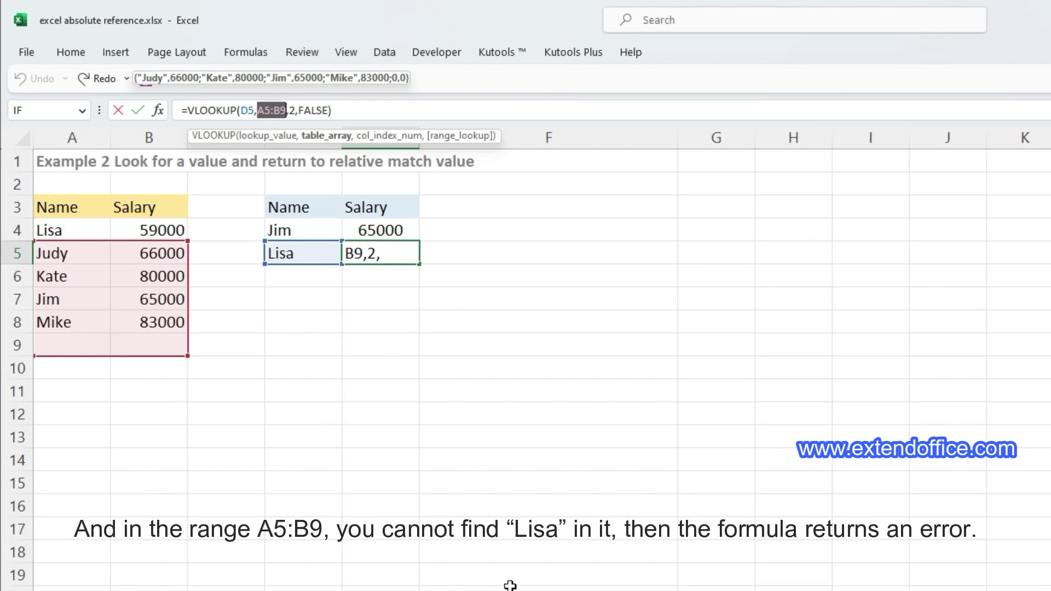
Step: Lock E4's table range as $A$4:$B$8 and fill it to E5, showing Lisa's 59000
key(Return)
click(404, 237)
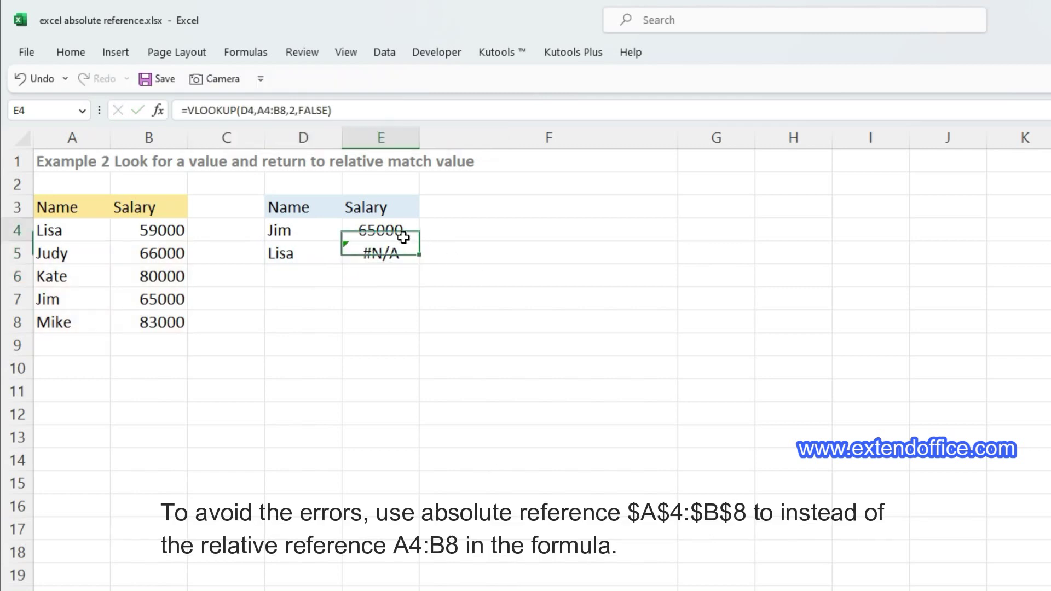
click(311, 110)
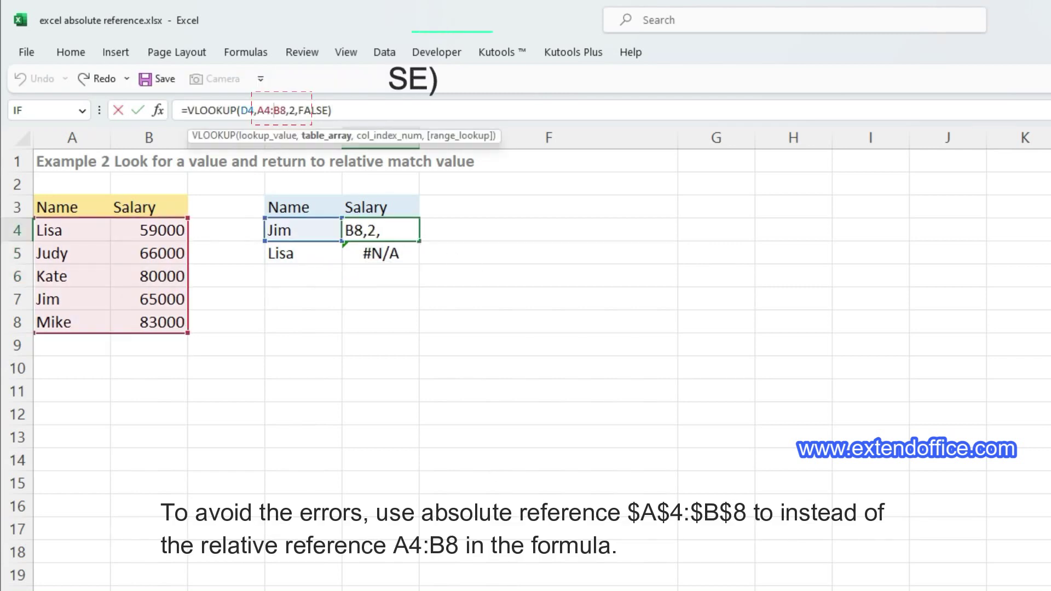
click(263, 110)
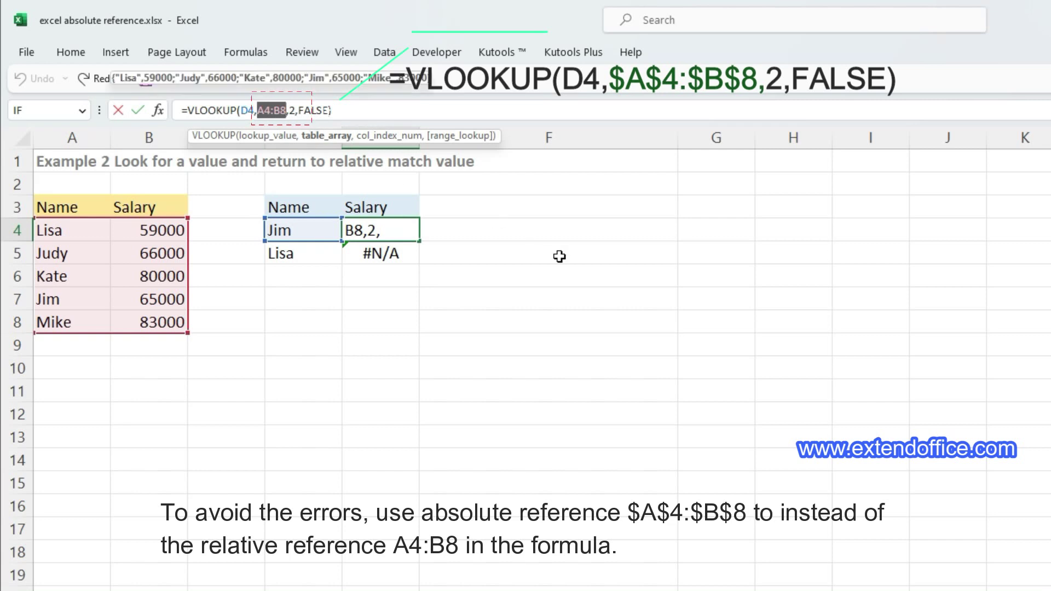
key(F4)
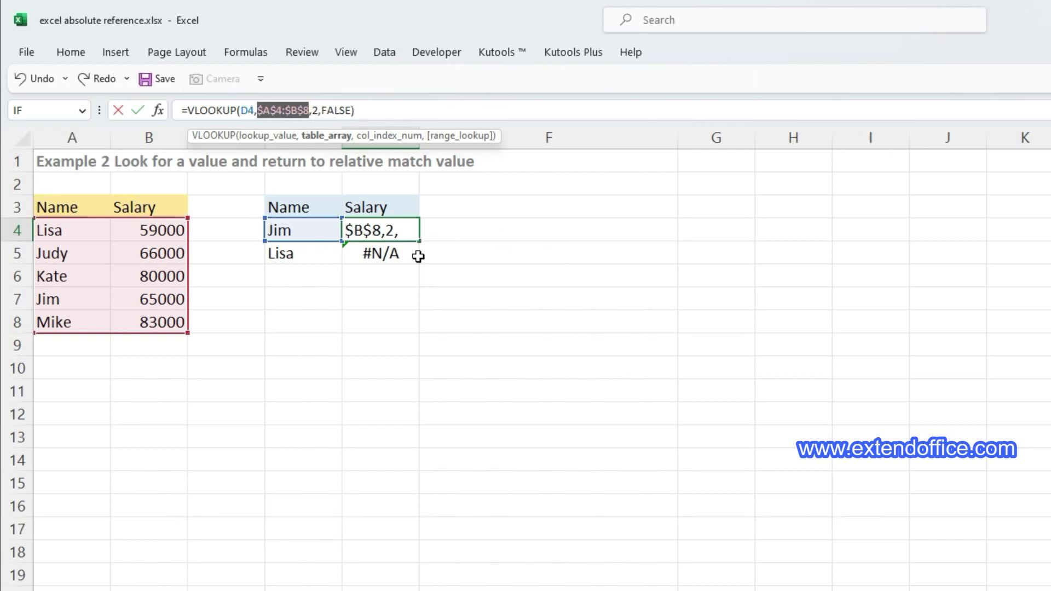
key(Return)
click(412, 234)
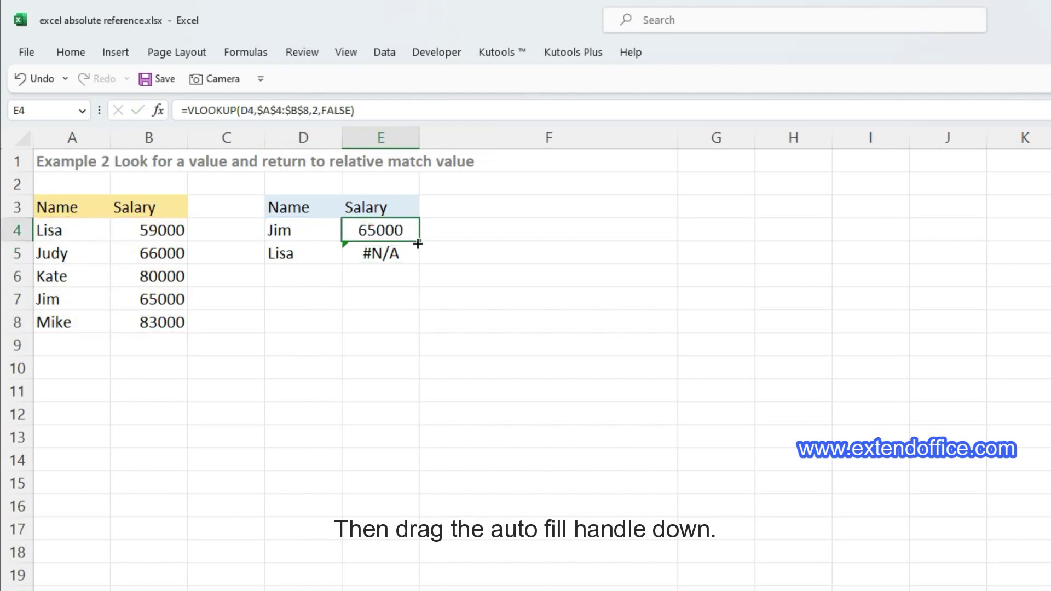
drag(417, 244, 419, 258)
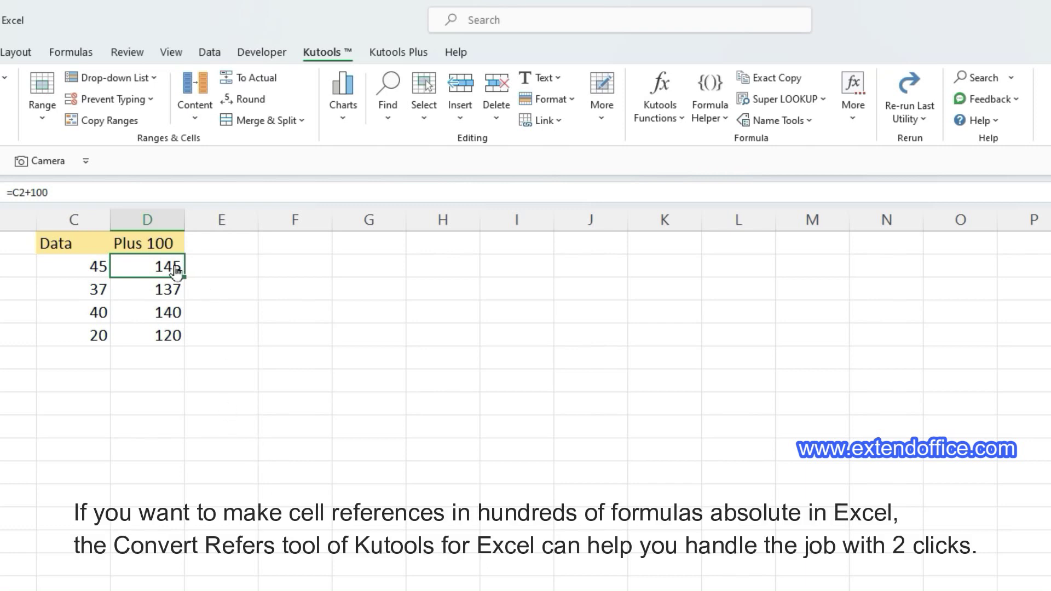
click(172, 287)
click(174, 310)
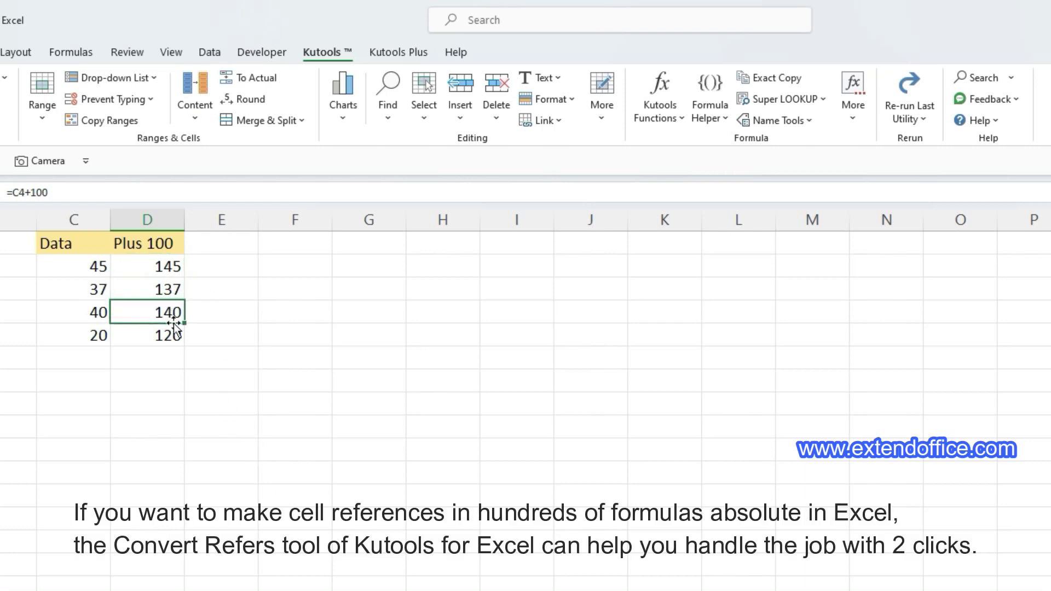
click(173, 333)
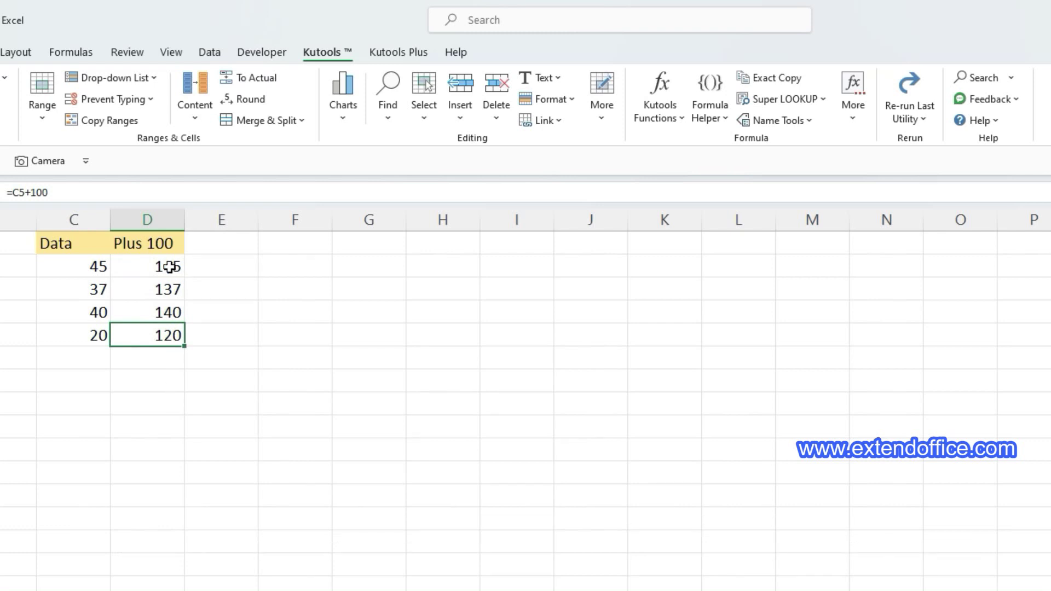
Step: Convert the D2:D5 Plus 100 formulas to absolute references with Kutools Convert Refers
drag(171, 267, 170, 331)
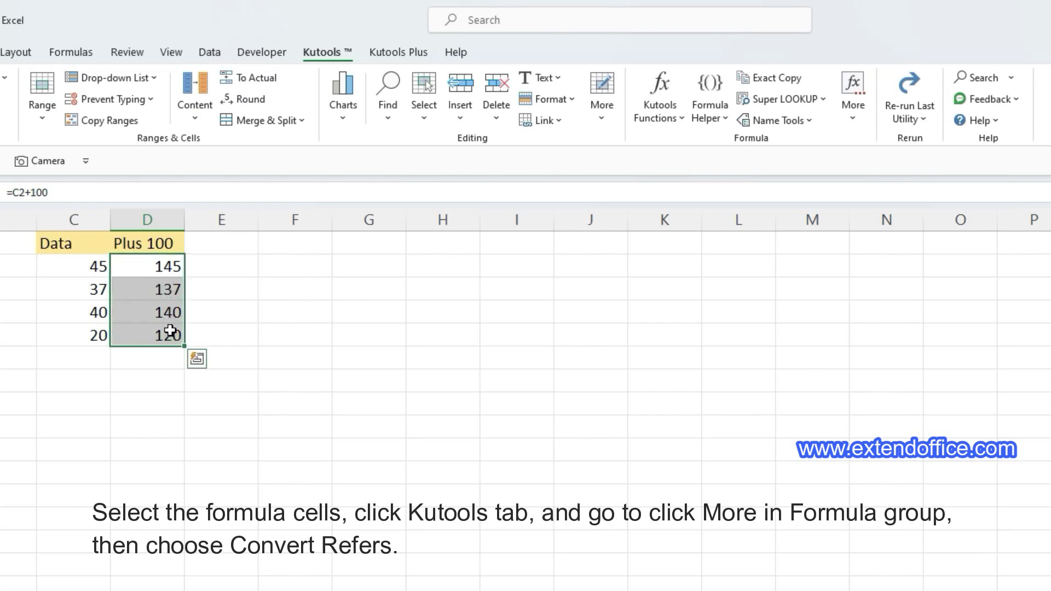
click(852, 96)
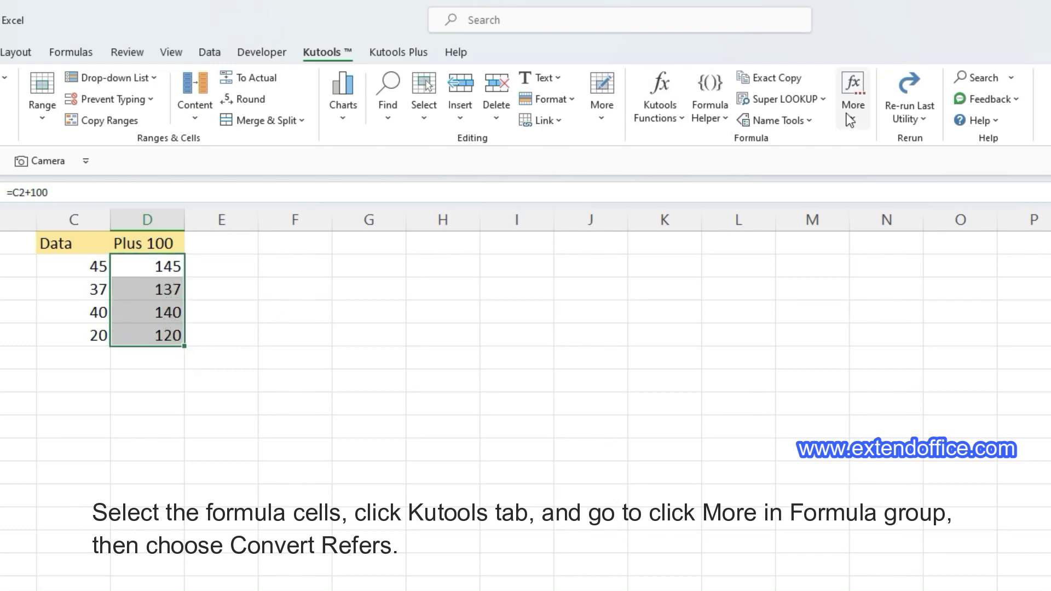
click(879, 191)
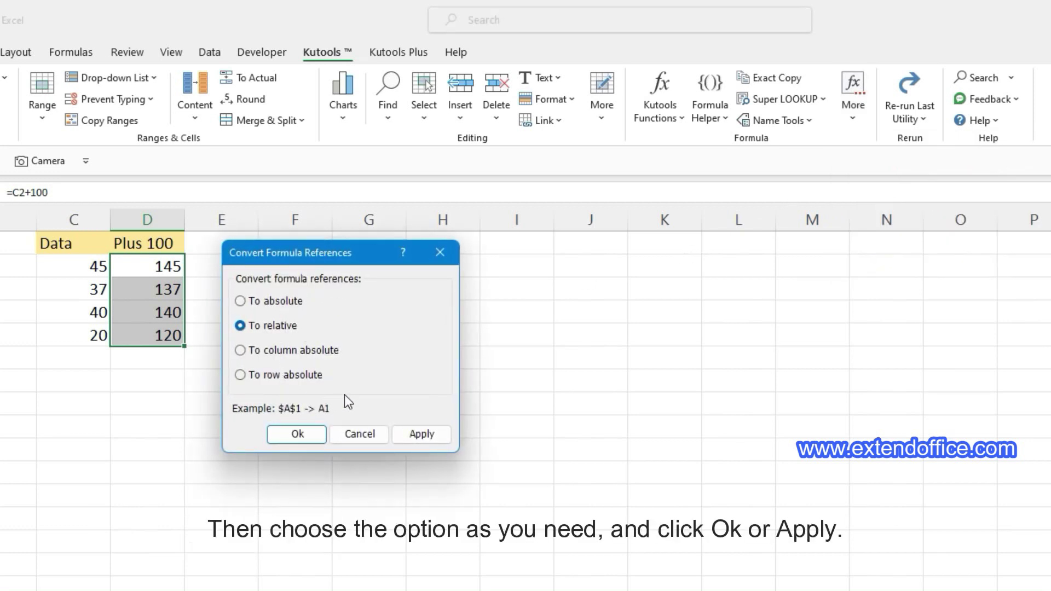
click(265, 306)
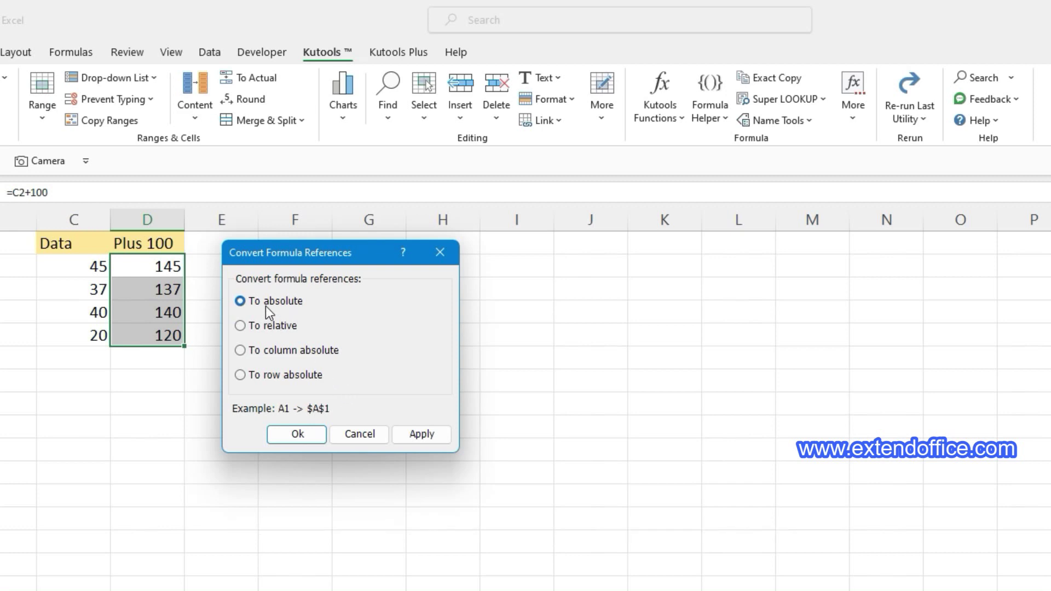
click(438, 439)
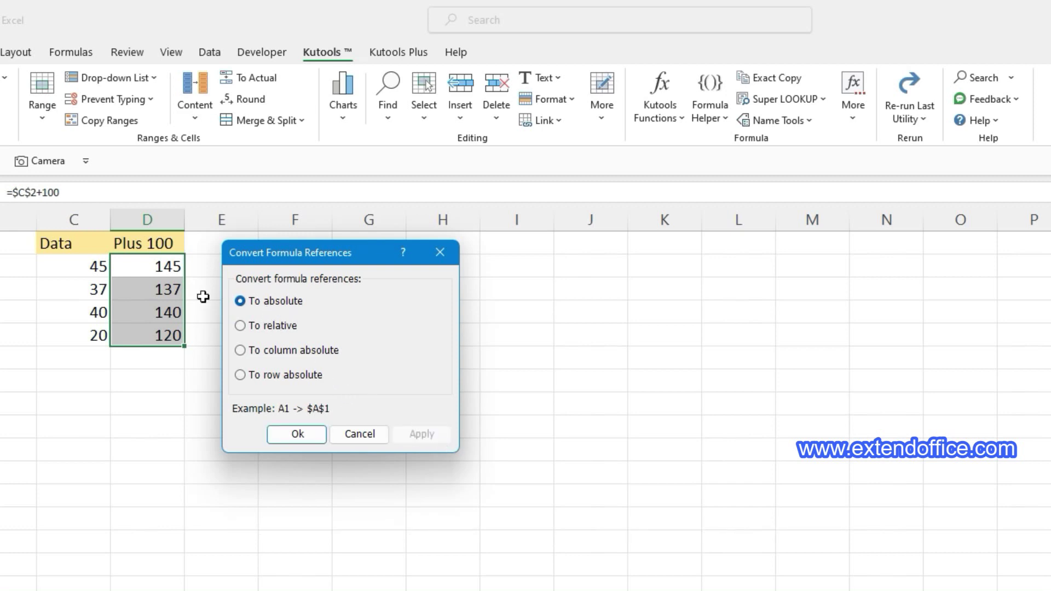
Step: Check the converted formulas in D2 through D5, such as =$C$5+100
click(172, 268)
click(152, 289)
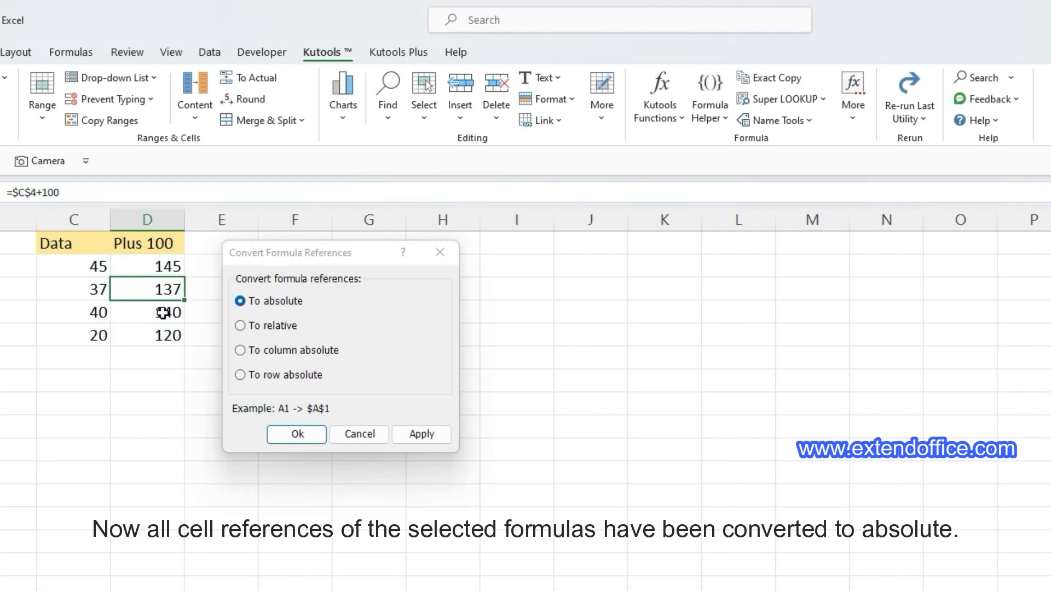
click(167, 312)
click(173, 340)
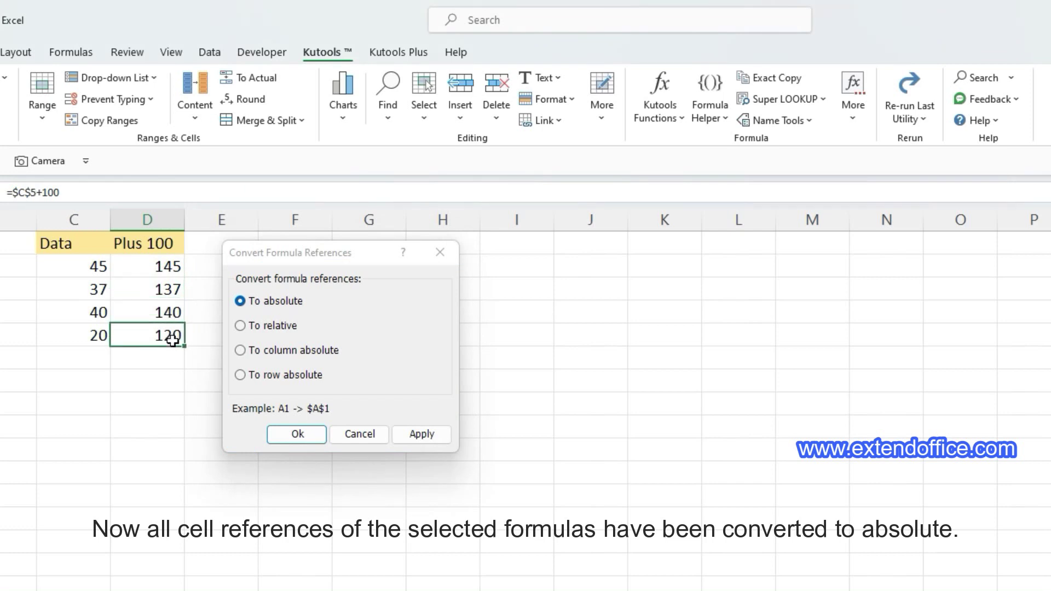